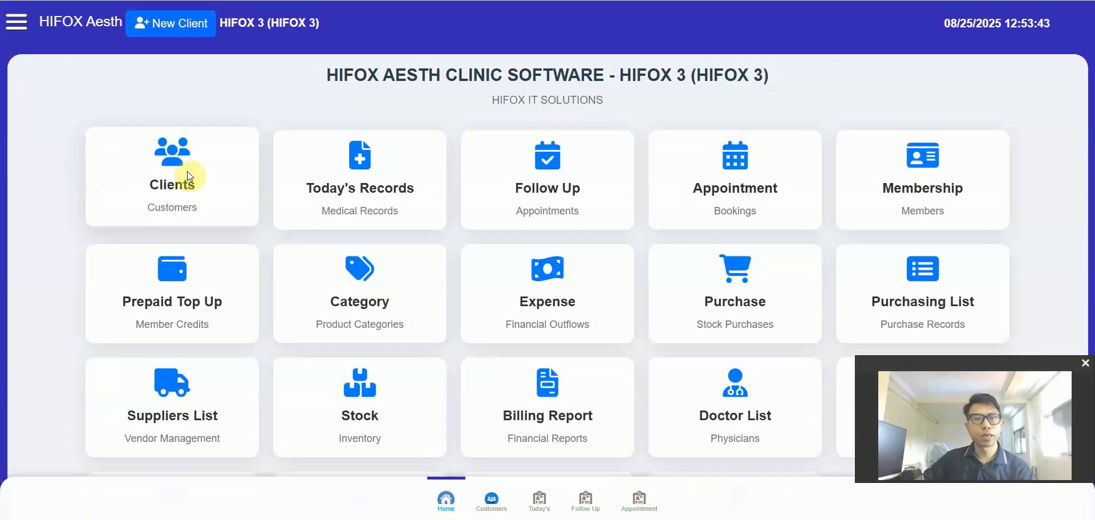
Open the clients list and search it for "Patient".
{"action": "left_click", "coordinate": [187, 172]}
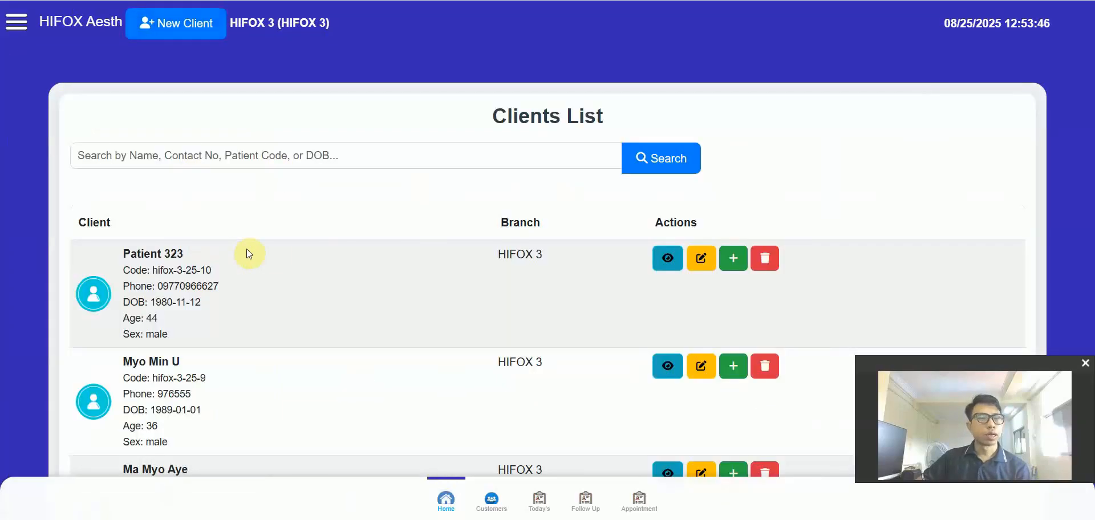
{"action": "scroll", "coordinate": [455, 273], "scroll_direction": "down", "scroll_amount": 6}
{"action": "scroll", "coordinate": [455, 273], "scroll_direction": "up", "scroll_amount": 6}
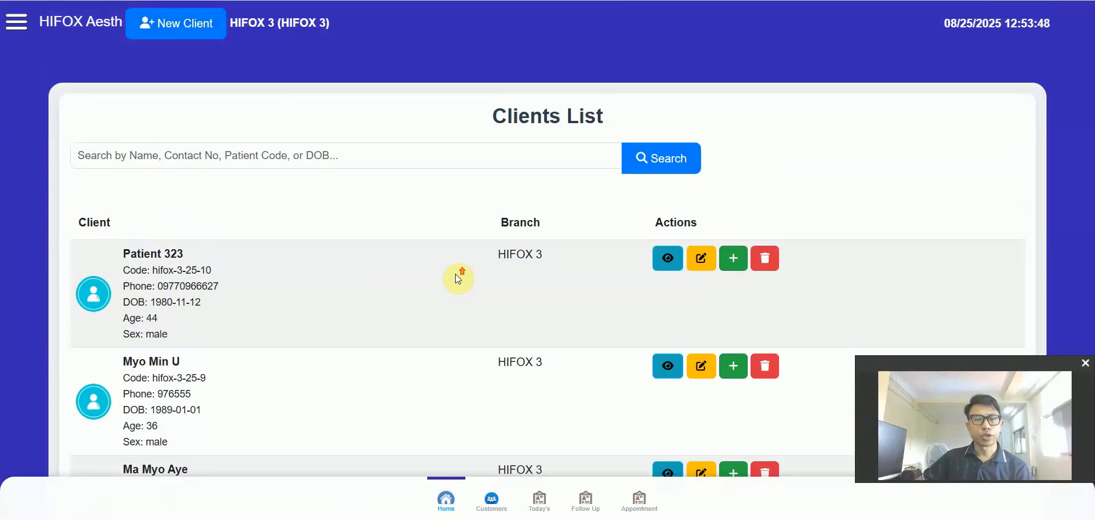
{"action": "left_click", "coordinate": [339, 165]}
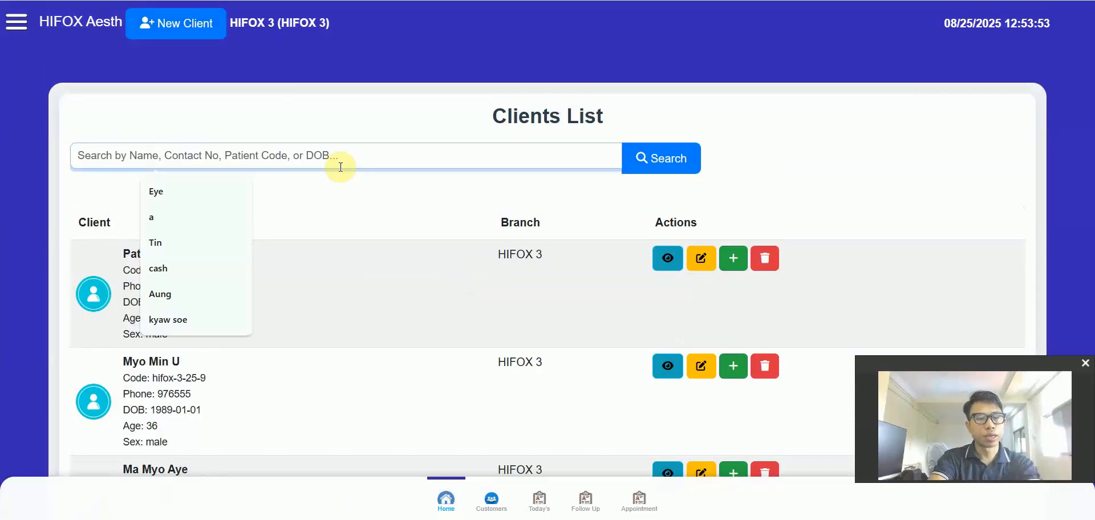
{"action": "type", "text": "Patient"}
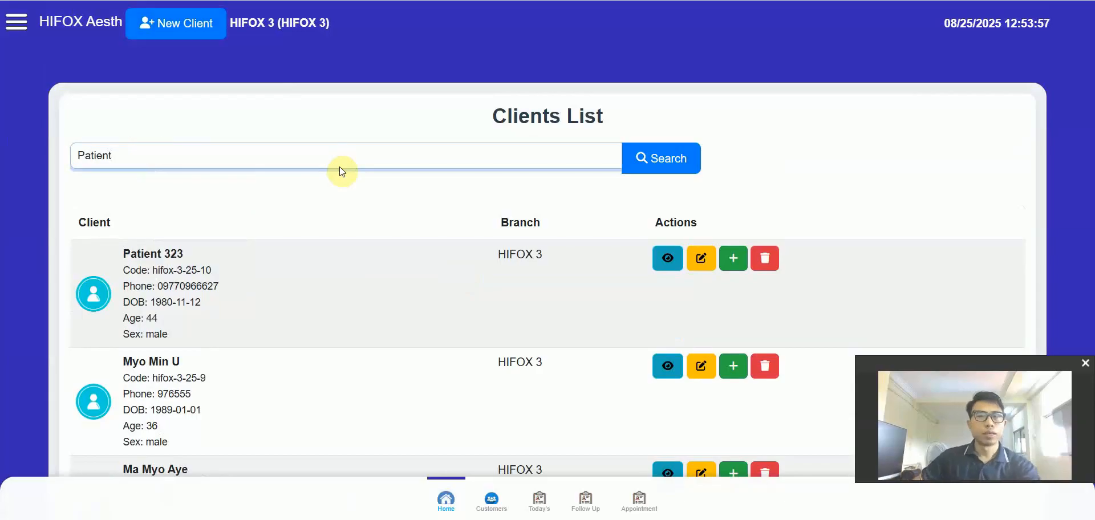
{"action": "key", "text": "Return"}
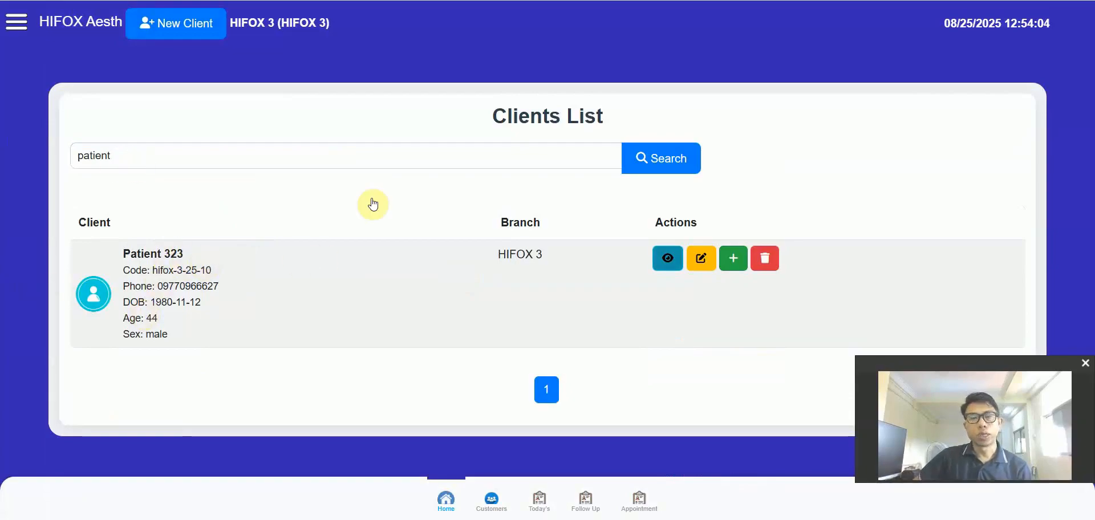
Review Patient 323's details in the edit form and return to the full clients list.
{"action": "left_click", "coordinate": [703, 259]}
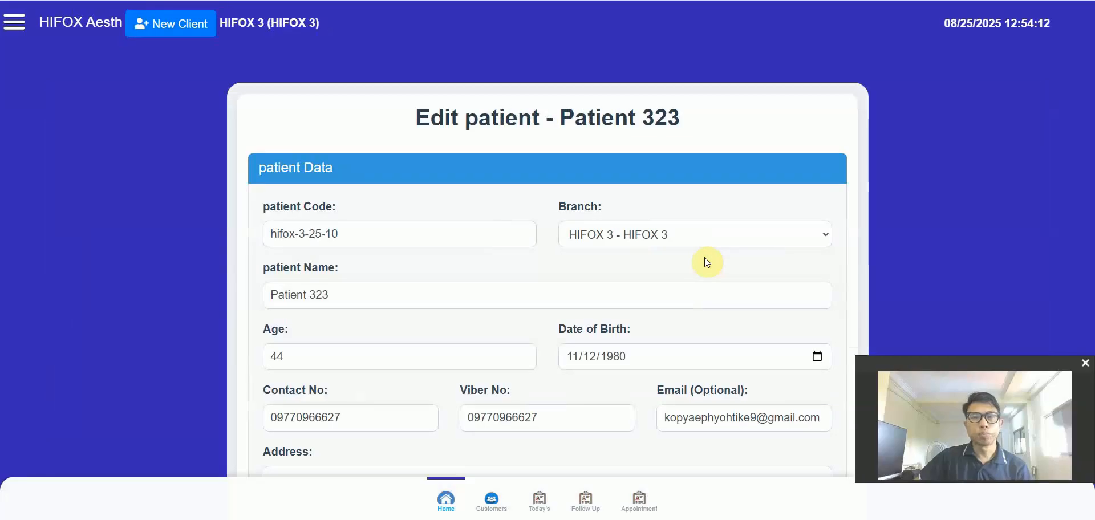
{"action": "scroll", "coordinate": [703, 259], "scroll_direction": "down", "scroll_amount": 8}
{"action": "scroll", "coordinate": [638, 255], "scroll_direction": "up", "scroll_amount": 10}
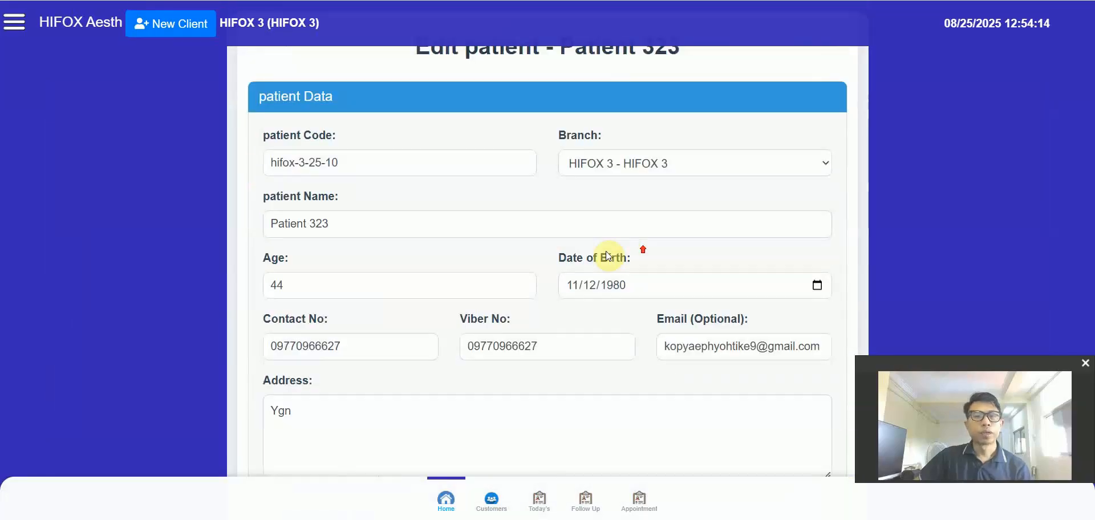
{"action": "left_click", "coordinate": [11, 5]}
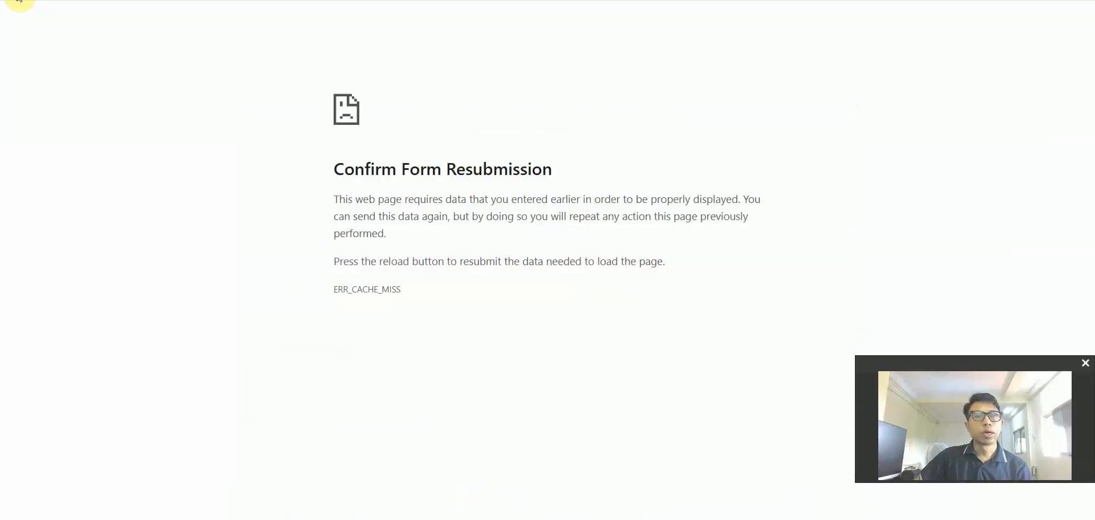
{"action": "left_click", "coordinate": [18, 0]}
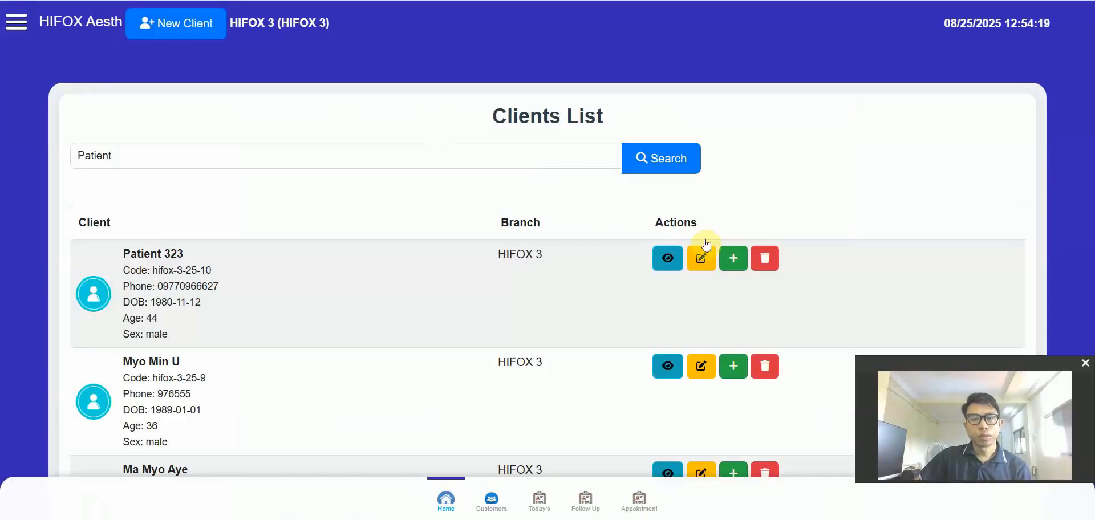
Start an EMR booking for Patient 323 and assign DrTest as the doctor.
{"action": "left_click", "coordinate": [732, 264]}
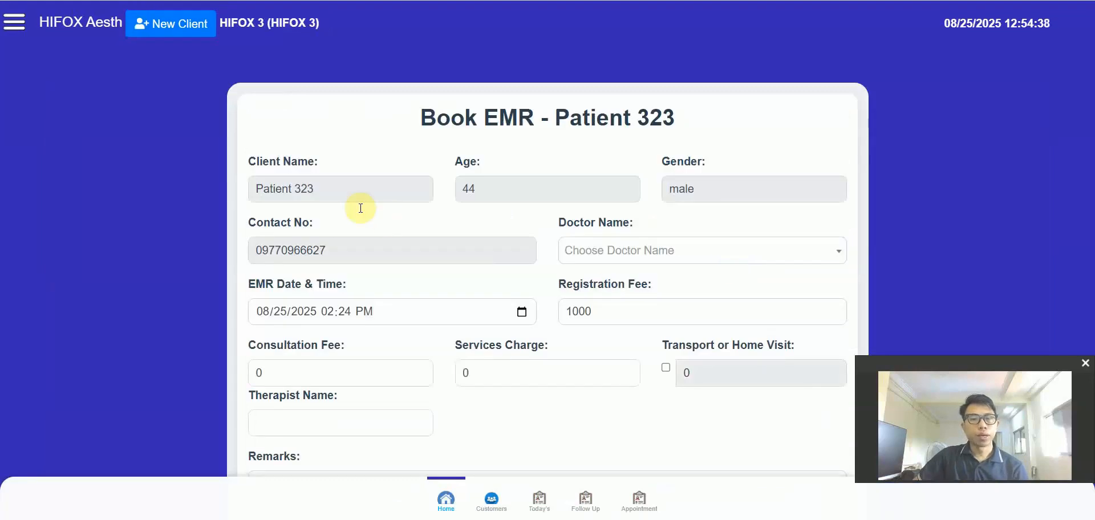
{"action": "scroll", "coordinate": [361, 208], "scroll_direction": "down", "scroll_amount": 1}
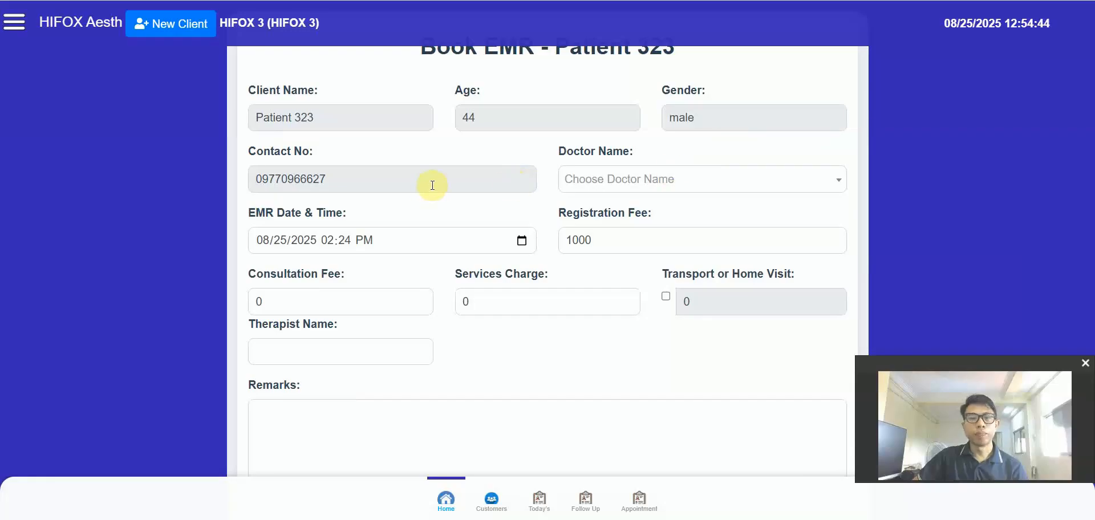
{"action": "left_click", "coordinate": [734, 180]}
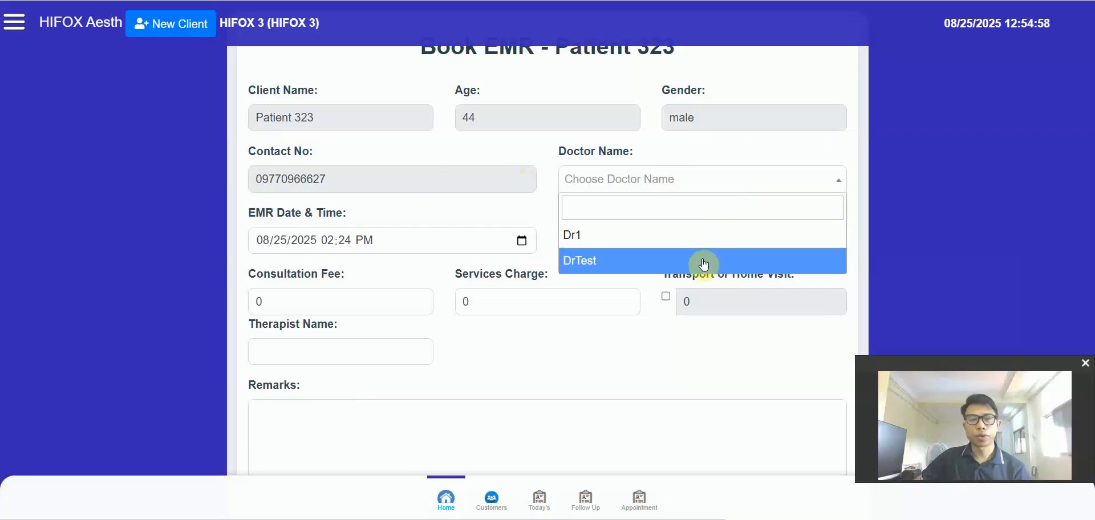
{"action": "left_click", "coordinate": [668, 264]}
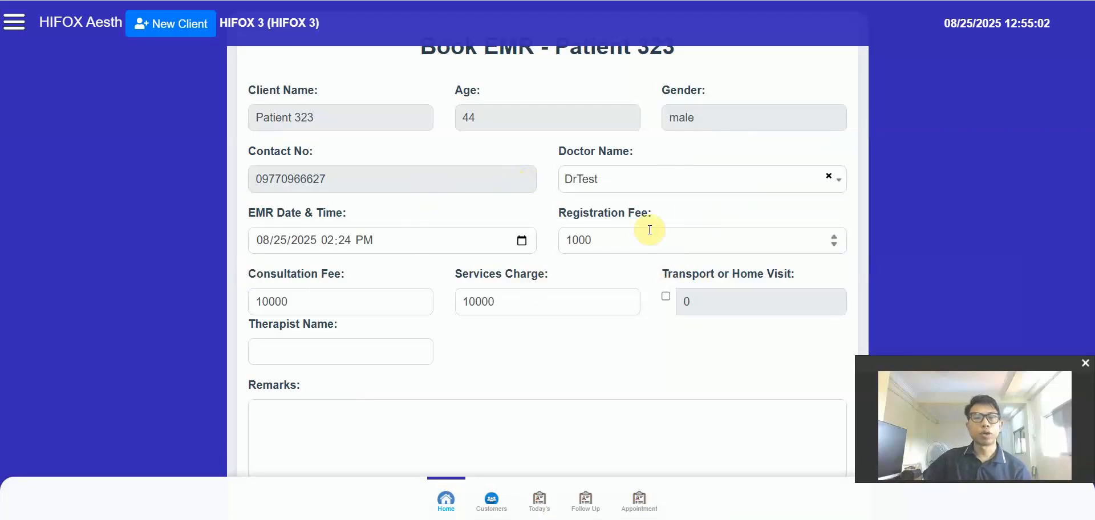
Compare the fees of the available doctors by switching the booking to Dr1 and back to DrTest.
{"action": "left_click_drag", "start_coordinate": [587, 240], "coordinate": [563, 240]}
{"action": "left_click_drag", "start_coordinate": [311, 300], "coordinate": [235, 303]}
{"action": "left_click_drag", "start_coordinate": [608, 237], "coordinate": [567, 245]}
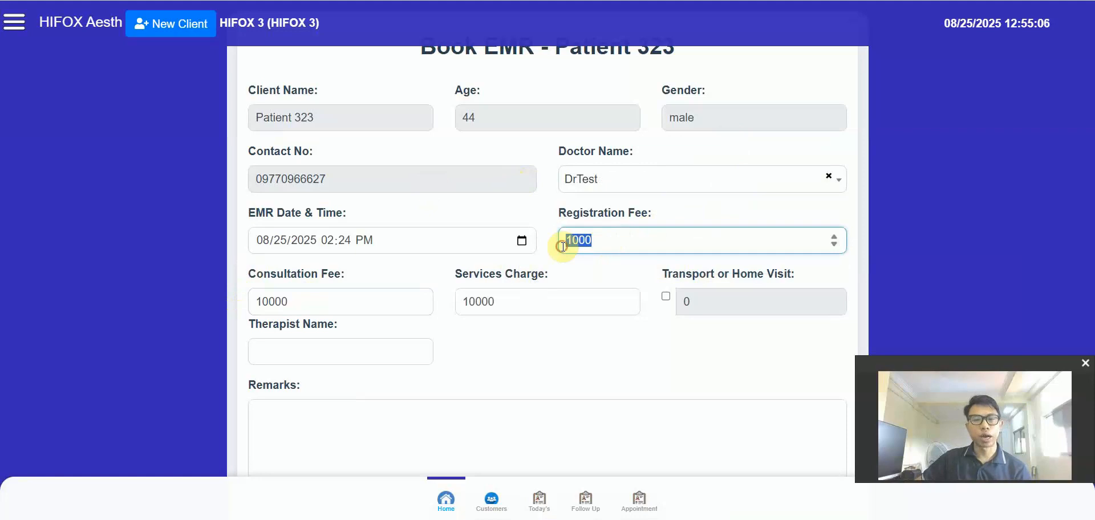
{"action": "left_click", "coordinate": [660, 178]}
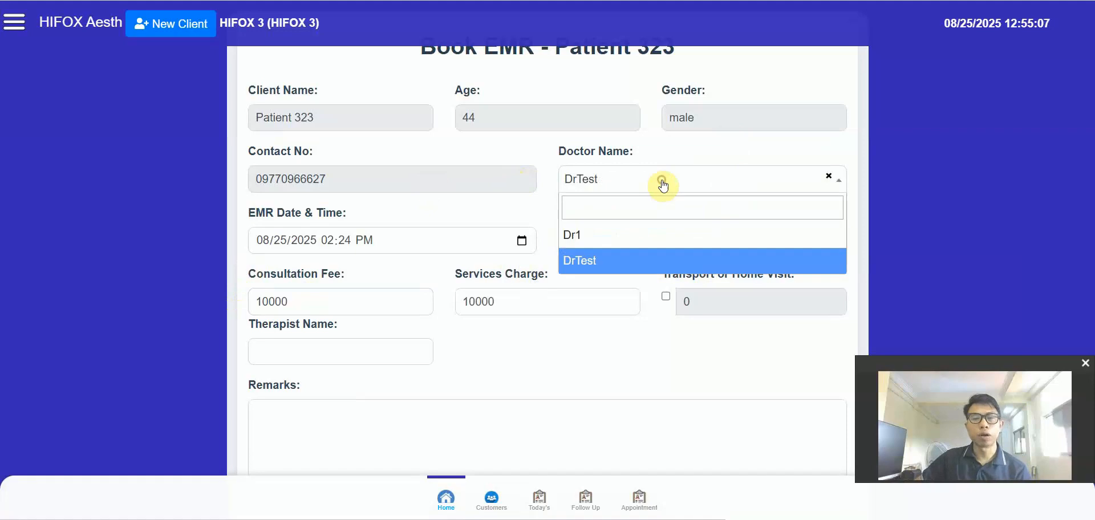
{"action": "left_click", "coordinate": [661, 238]}
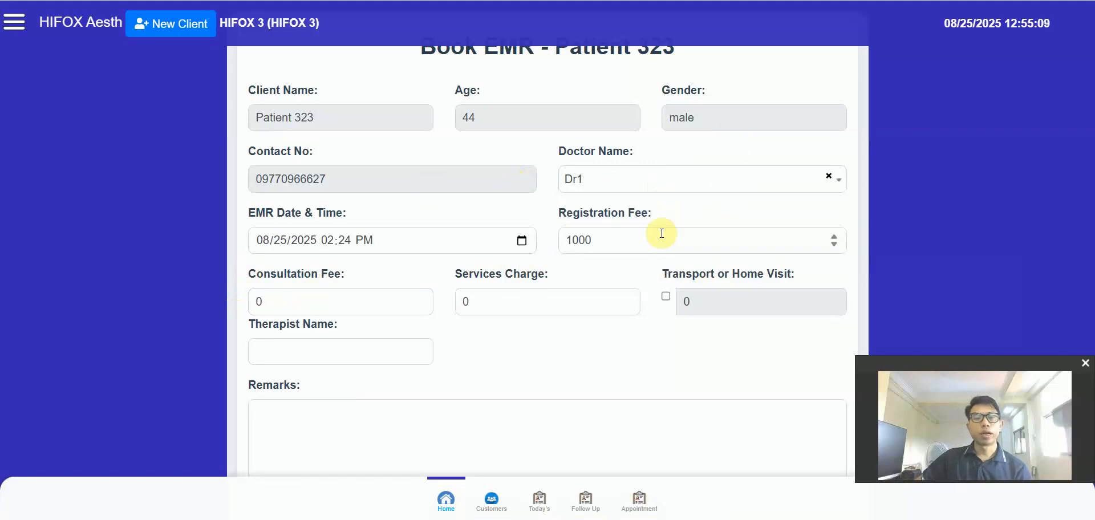
{"action": "left_click", "coordinate": [661, 179]}
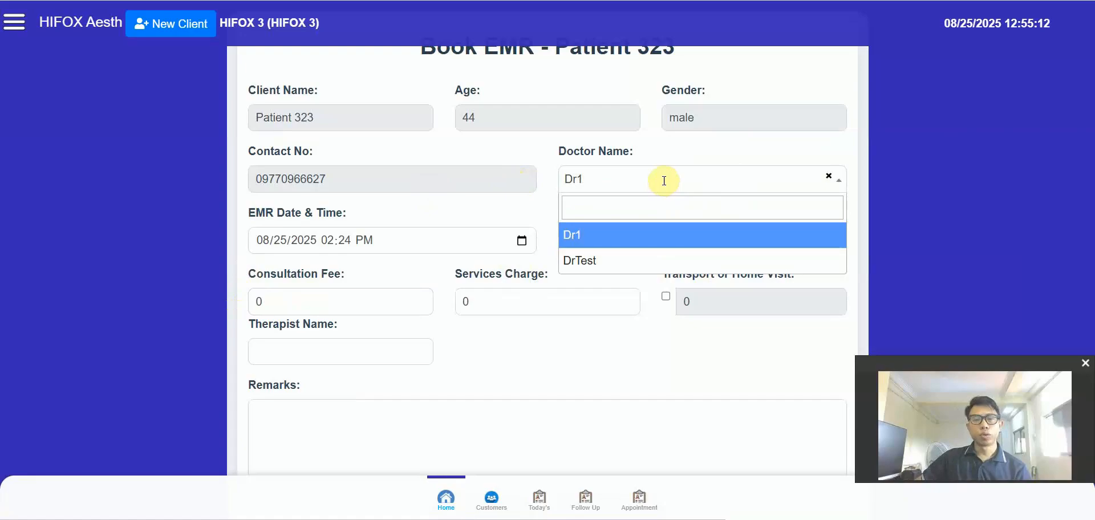
{"action": "left_click", "coordinate": [665, 259]}
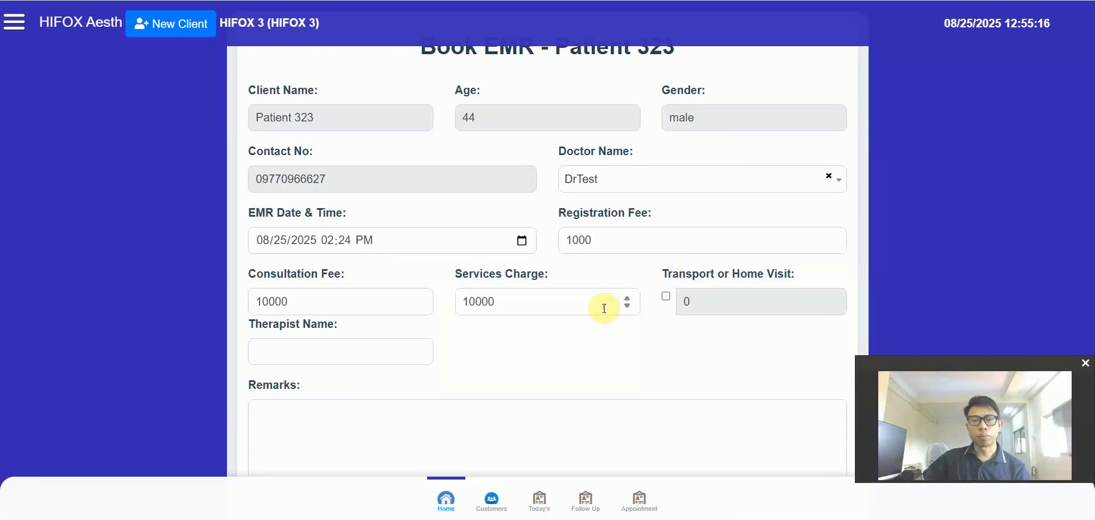
Look over the remaining booking fields and change the assigned doctor to Dr1.
{"action": "scroll", "coordinate": [604, 308], "scroll_direction": "down", "scroll_amount": 2}
{"action": "scroll", "coordinate": [605, 309], "scroll_direction": "up", "scroll_amount": 3}
{"action": "left_click", "coordinate": [612, 263]}
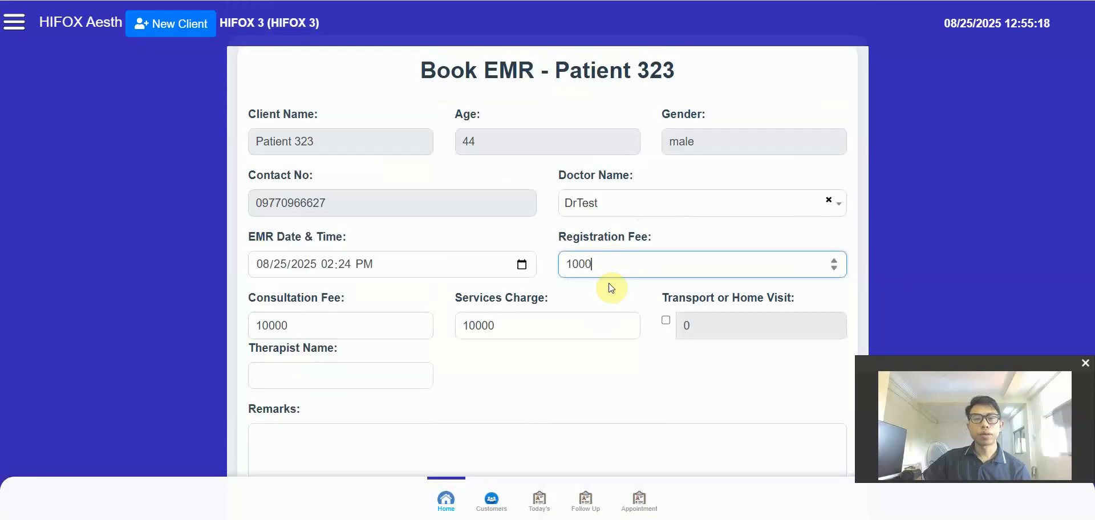
{"action": "scroll", "coordinate": [594, 359], "scroll_direction": "down", "scroll_amount": 3}
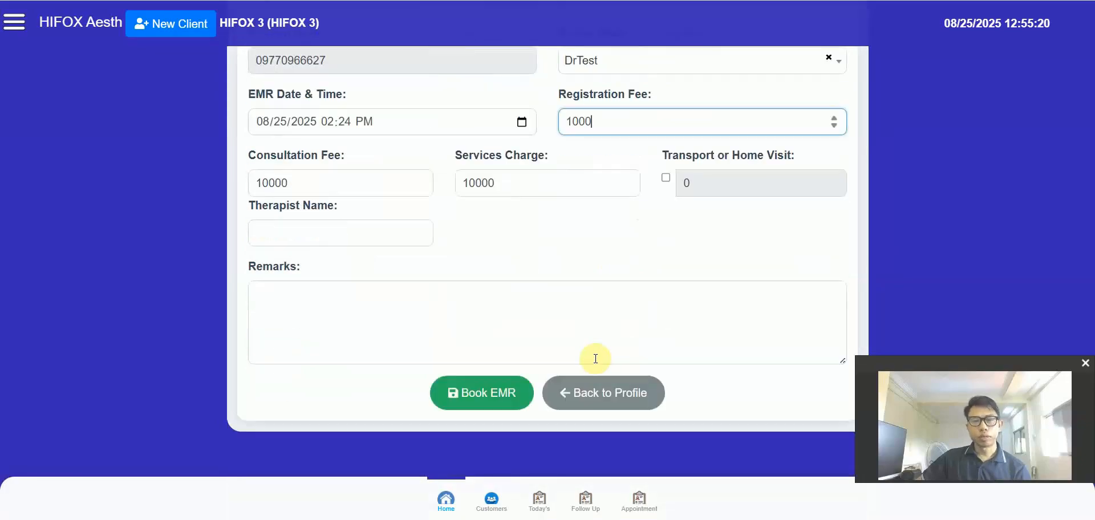
{"action": "scroll", "coordinate": [604, 357], "scroll_direction": "up", "scroll_amount": 3}
{"action": "left_click", "coordinate": [619, 247]}
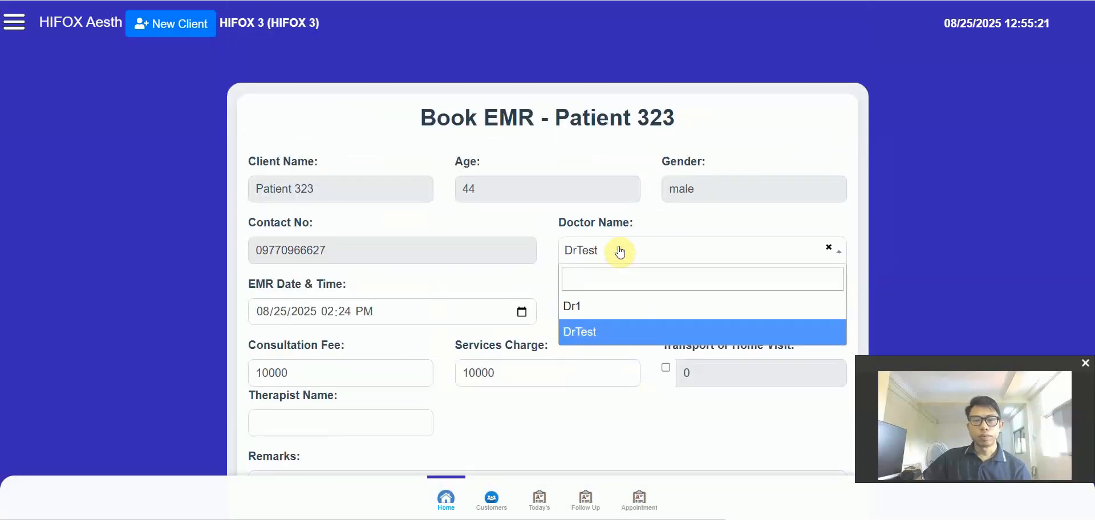
{"action": "left_click", "coordinate": [608, 307]}
{"action": "scroll", "coordinate": [611, 374], "scroll_direction": "down", "scroll_amount": 3}
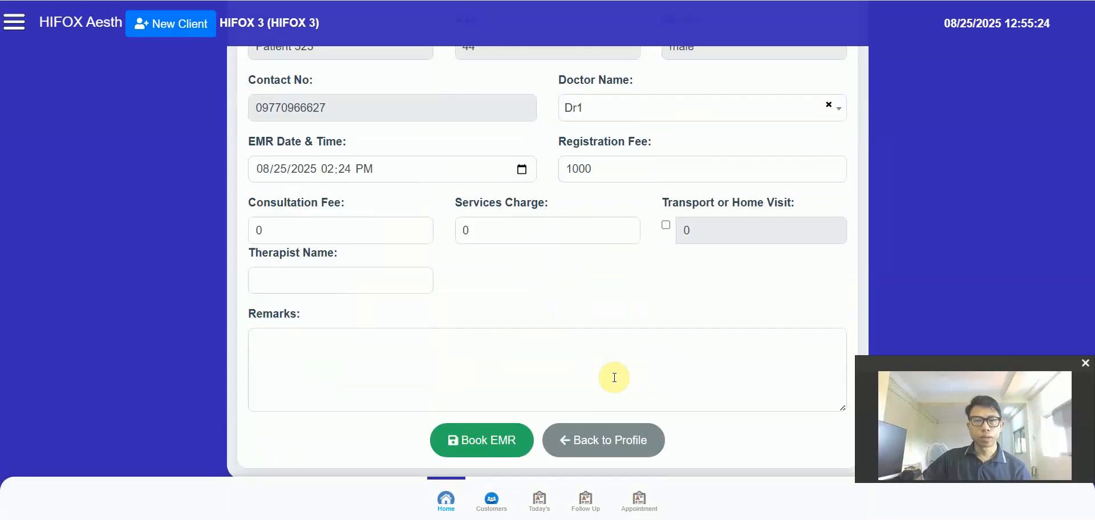
Set the doctor to DrTest and book the EMR for Patient 323.
{"action": "left_click", "coordinate": [618, 108]}
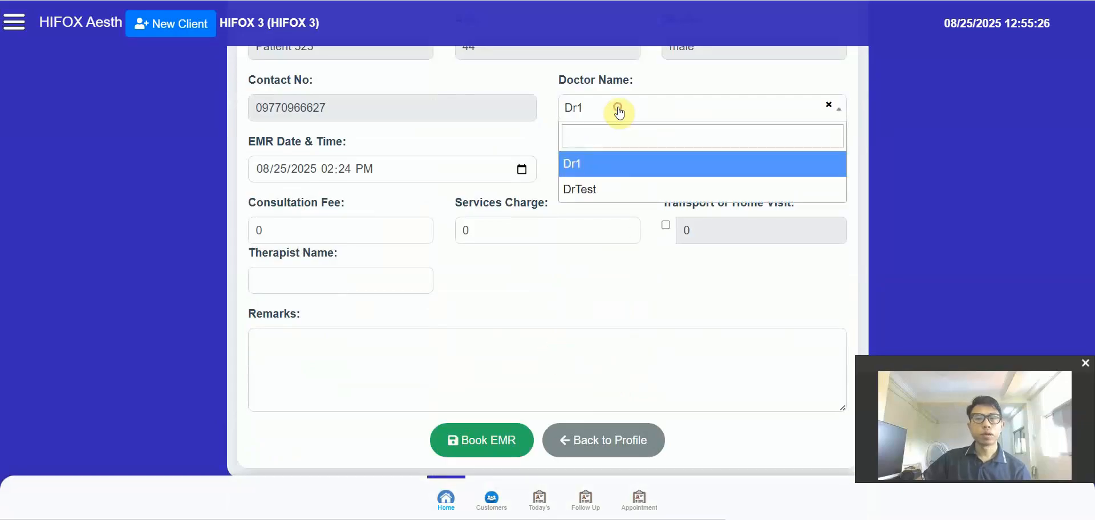
{"action": "left_click", "coordinate": [612, 188]}
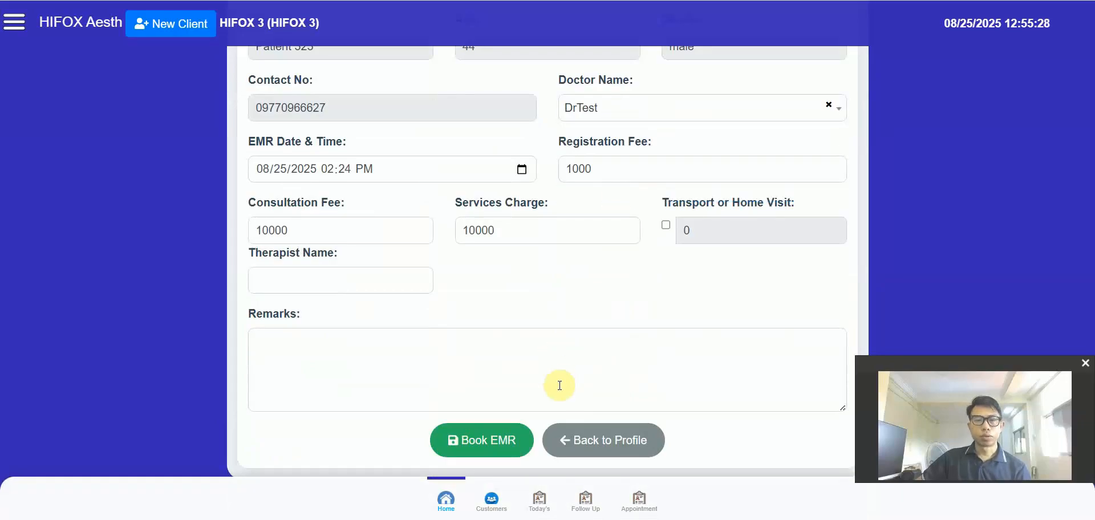
{"action": "left_click", "coordinate": [487, 446]}
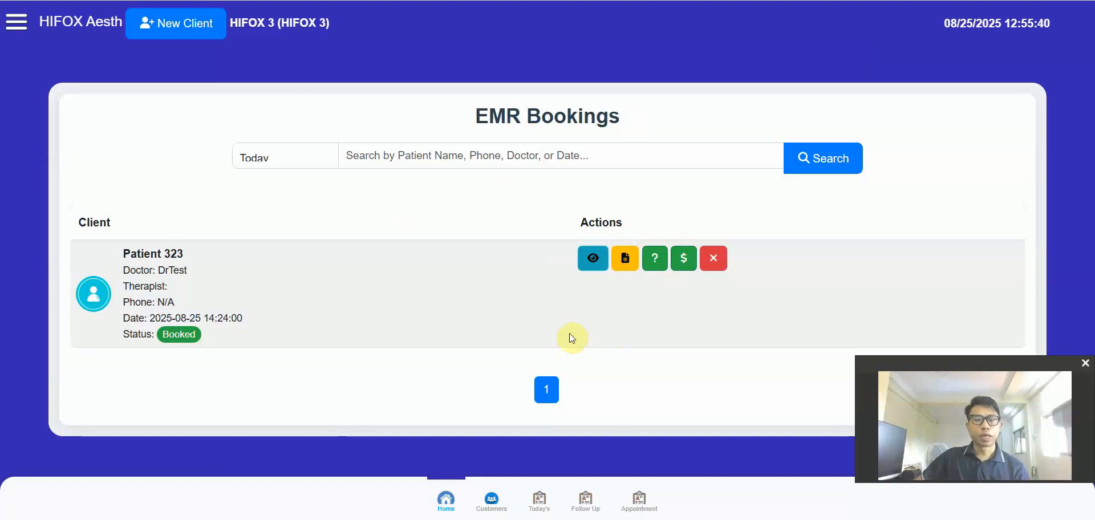
Return to the home dashboard and open Today's Records to view the EMR bookings.
{"action": "left_click", "coordinate": [448, 506]}
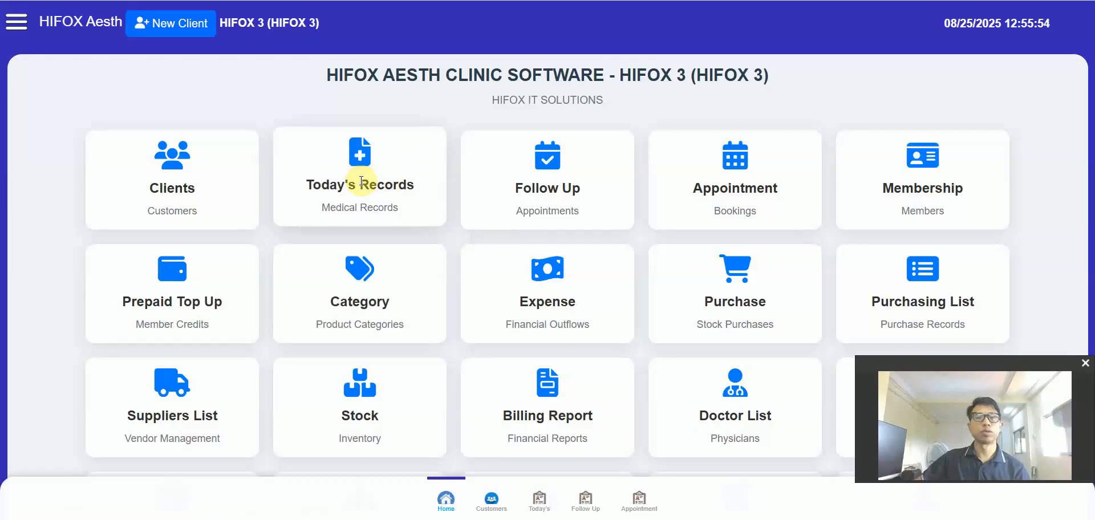
{"action": "left_click", "coordinate": [378, 167]}
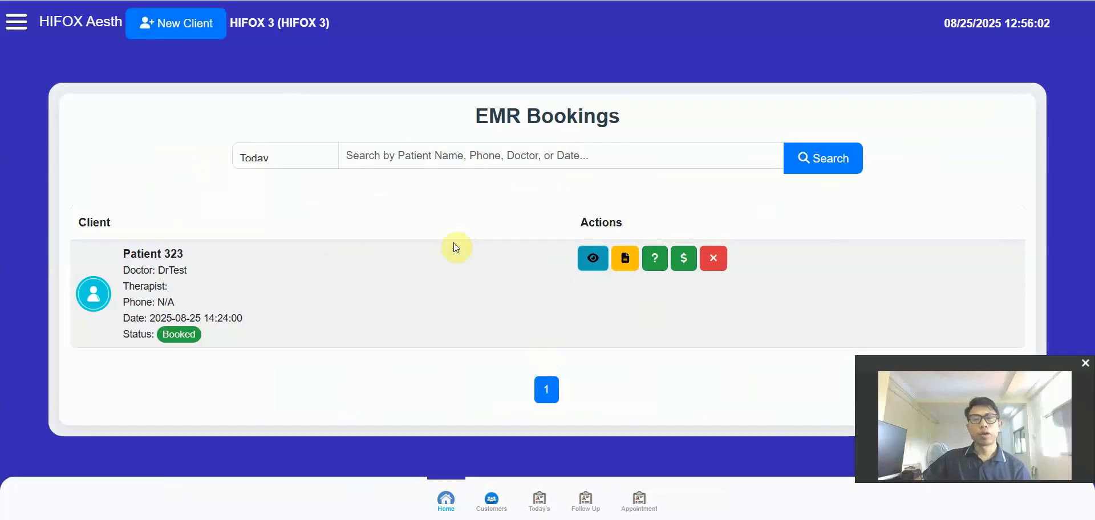
{"action": "left_click_drag", "start_coordinate": [474, 113], "coordinate": [617, 118]}
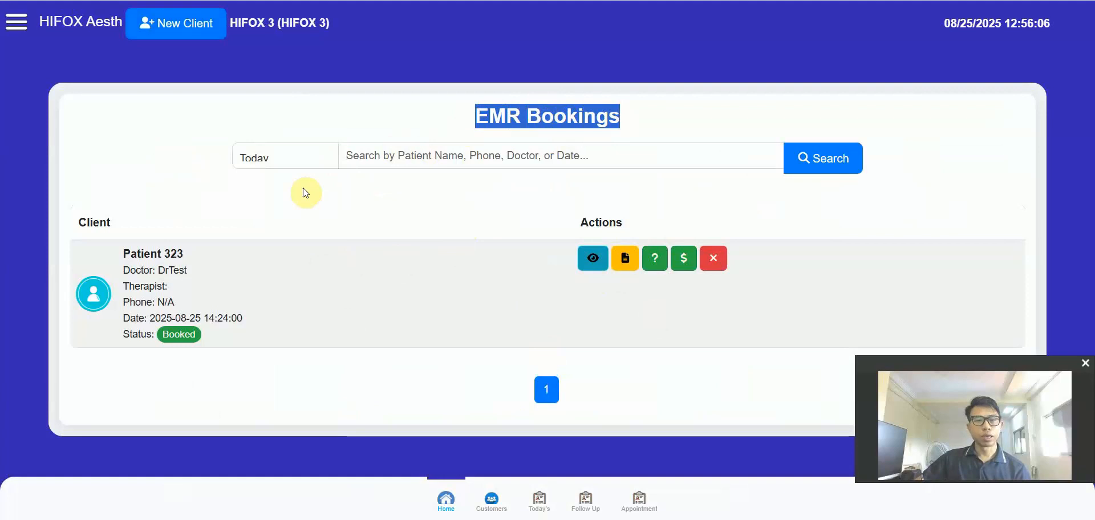
{"action": "left_click", "coordinate": [330, 205]}
Filter the EMR bookings to All Records and look through the list.
{"action": "left_click", "coordinate": [308, 163]}
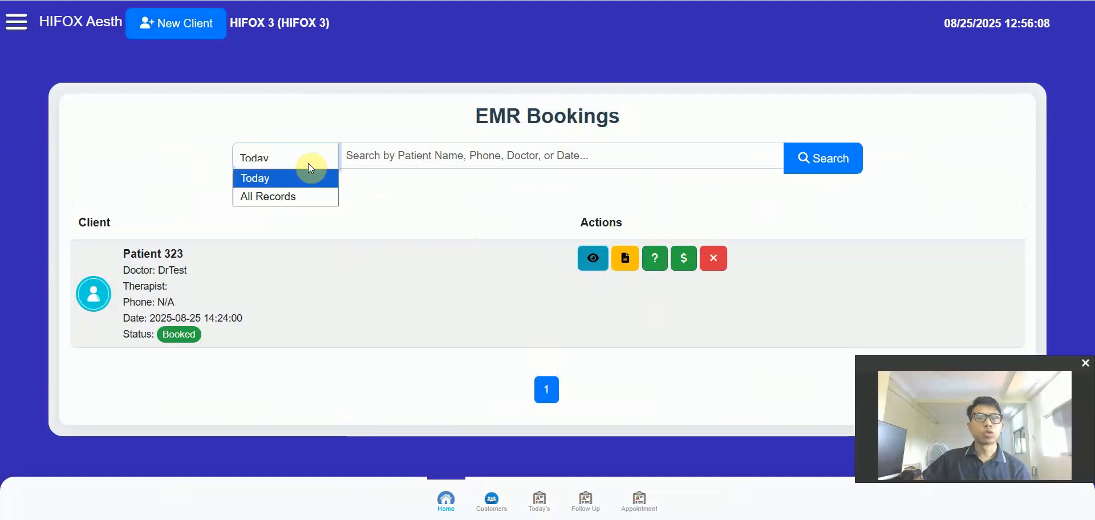
{"action": "left_click", "coordinate": [299, 196]}
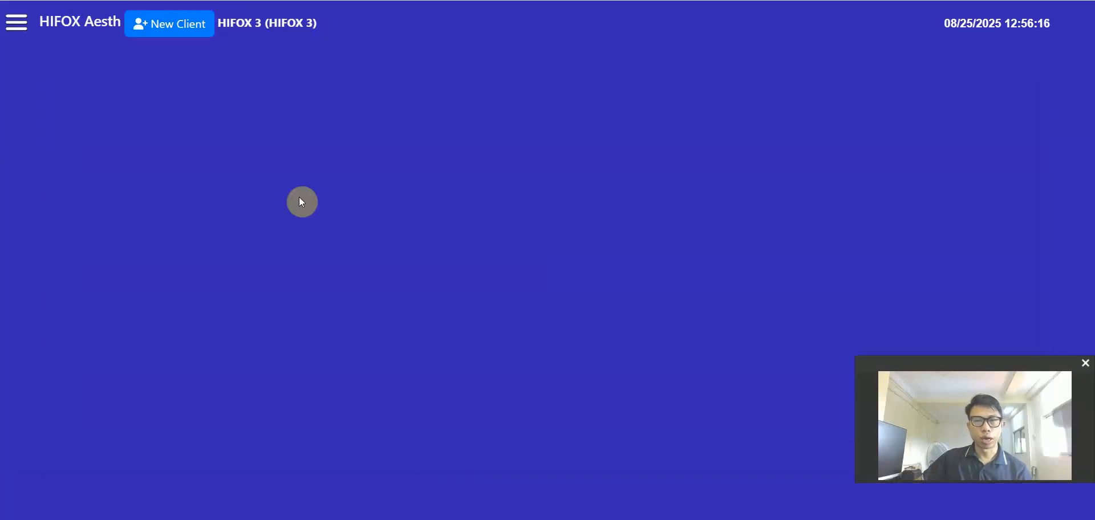
{"action": "scroll", "coordinate": [362, 228], "scroll_direction": "down", "scroll_amount": 10}
{"action": "scroll", "coordinate": [361, 224], "scroll_direction": "down", "scroll_amount": 5}
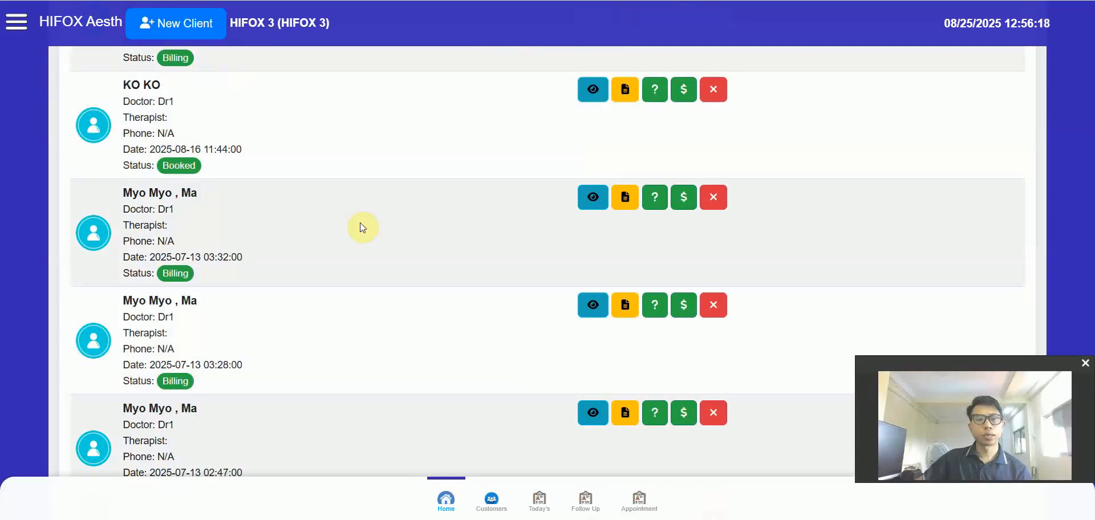
{"action": "scroll", "coordinate": [361, 224], "scroll_direction": "up", "scroll_amount": 20}
{"action": "scroll", "coordinate": [361, 224], "scroll_direction": "up", "scroll_amount": 3}
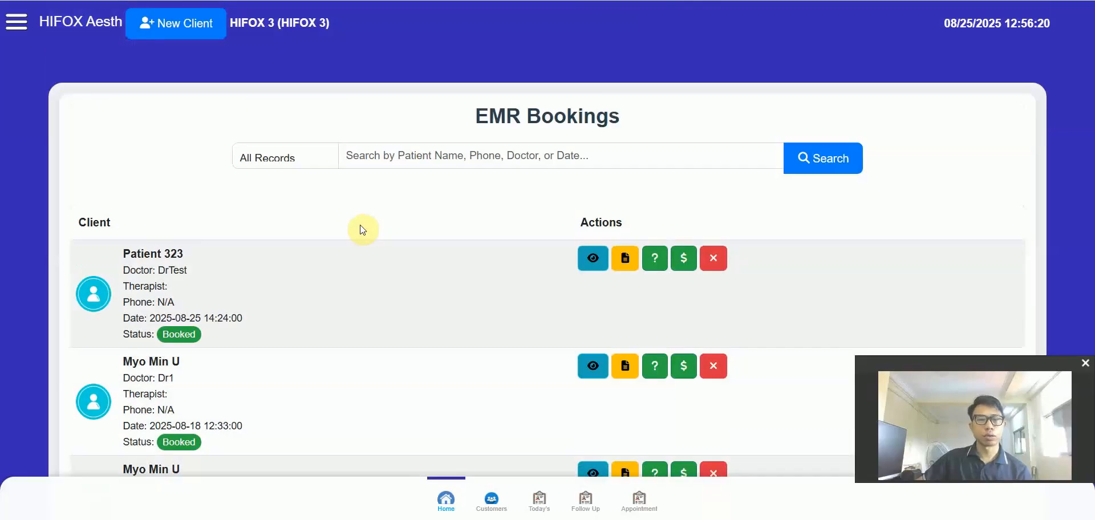
Filter the EMR bookings to Today and open the client history form for Patient 323's booking.
{"action": "left_click", "coordinate": [288, 157]}
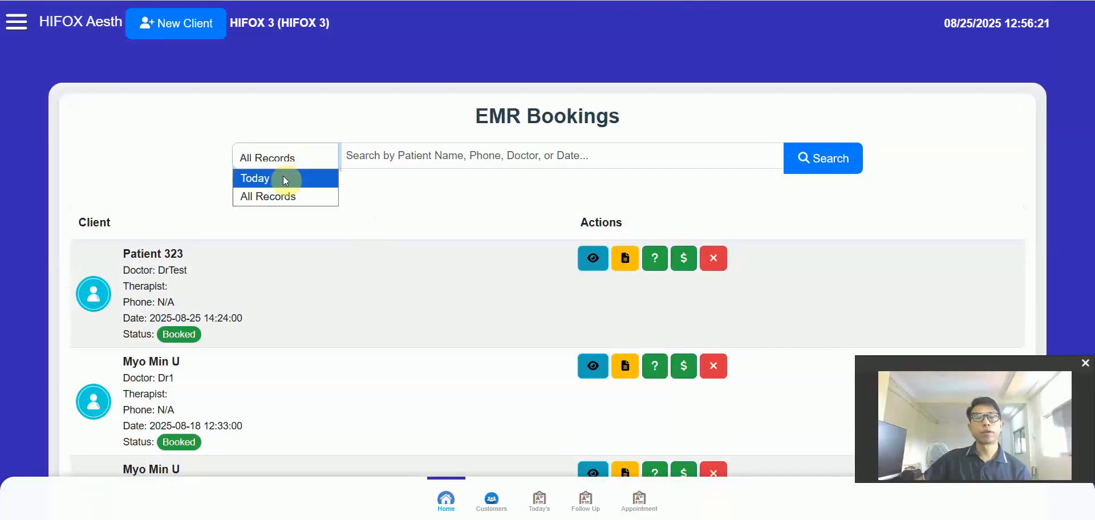
{"action": "left_click", "coordinate": [285, 180]}
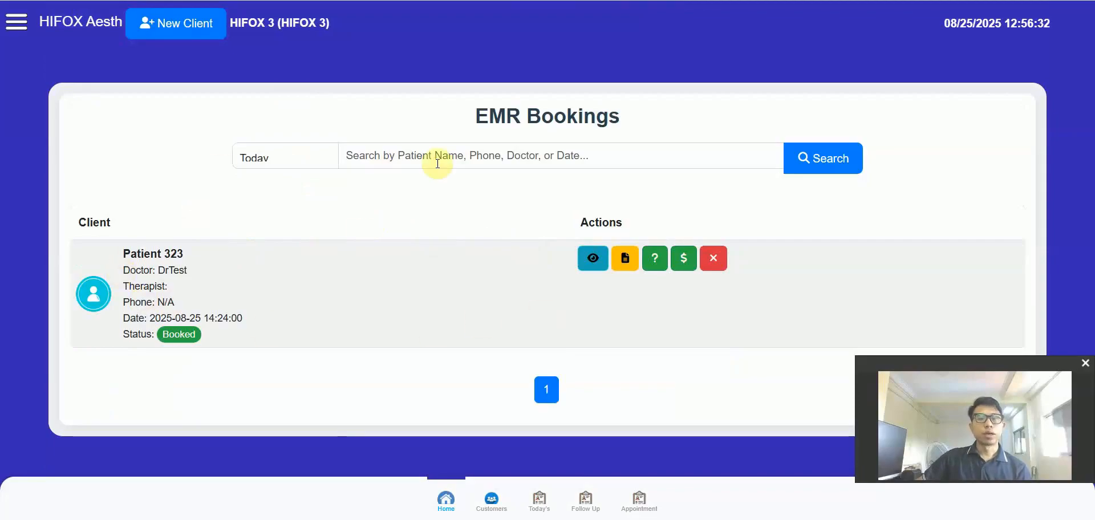
{"action": "left_click", "coordinate": [625, 270]}
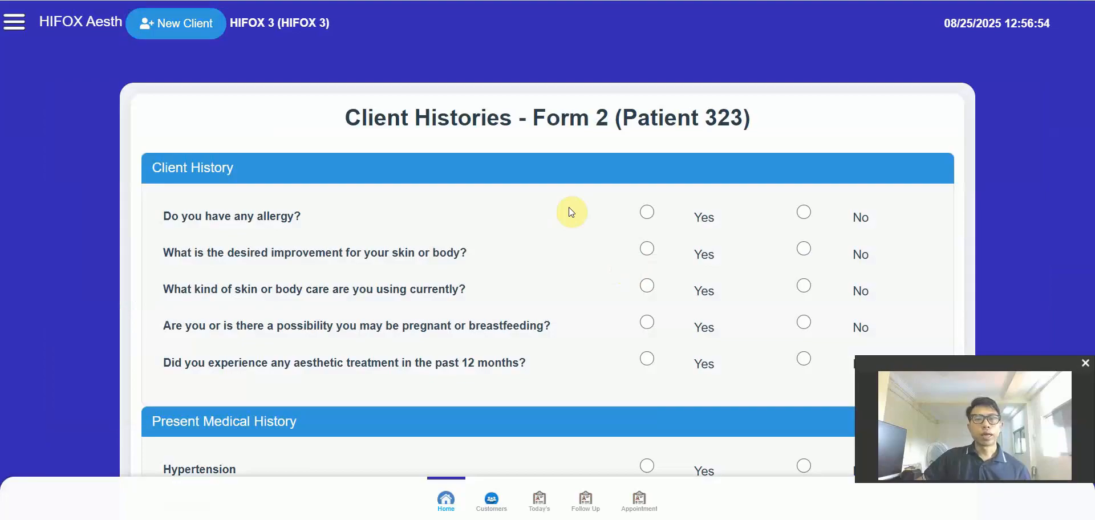
Answer No to all five Client History questions on Patient 323's Form 2.
{"action": "scroll", "coordinate": [569, 207], "scroll_direction": "down", "scroll_amount": 2}
{"action": "scroll", "coordinate": [569, 207], "scroll_direction": "up", "scroll_amount": 2}
{"action": "scroll", "coordinate": [569, 209], "scroll_direction": "down", "scroll_amount": 2}
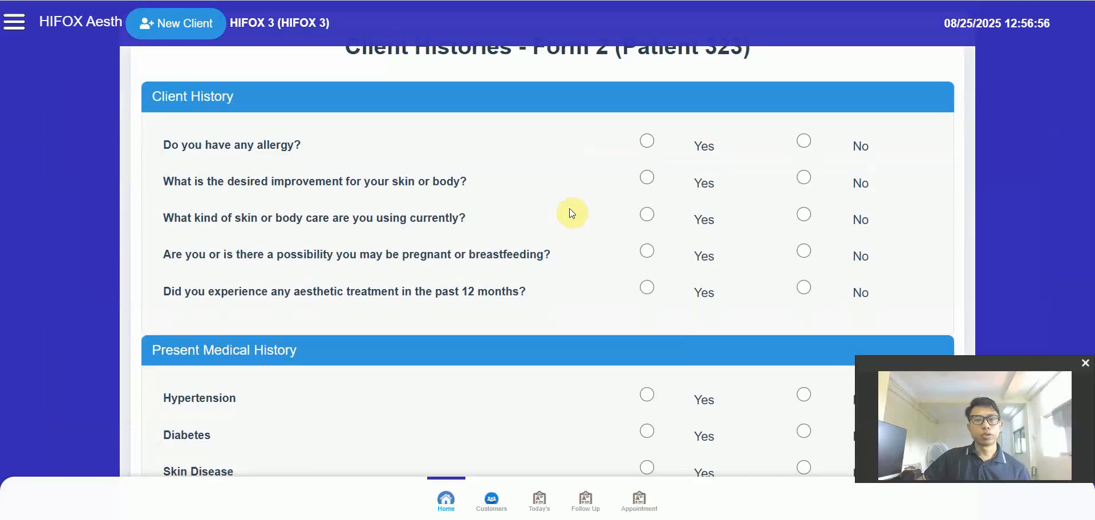
{"action": "scroll", "coordinate": [570, 146], "scroll_direction": "down", "scroll_amount": 2}
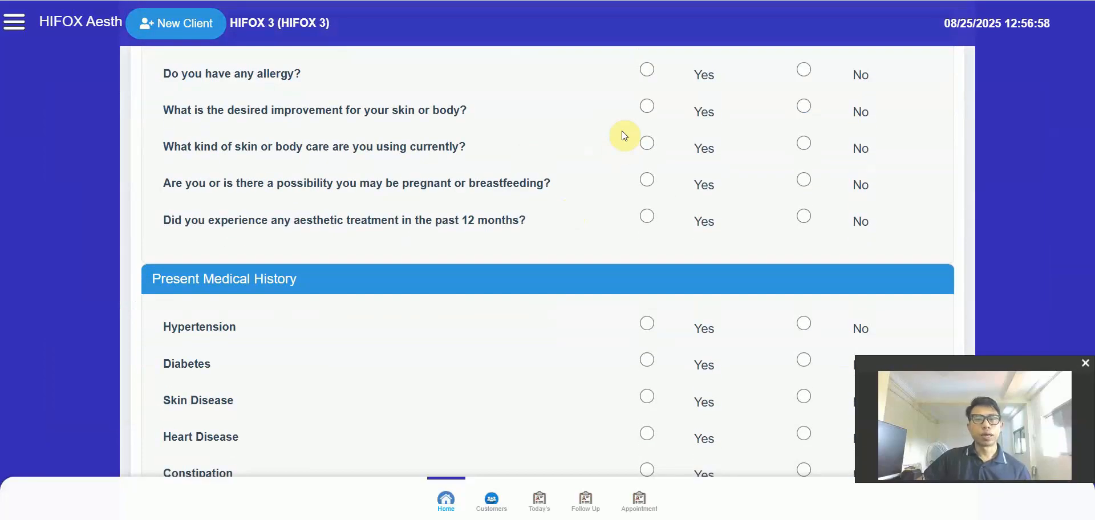
{"action": "left_click", "coordinate": [647, 81]}
{"action": "left_click", "coordinate": [804, 71]}
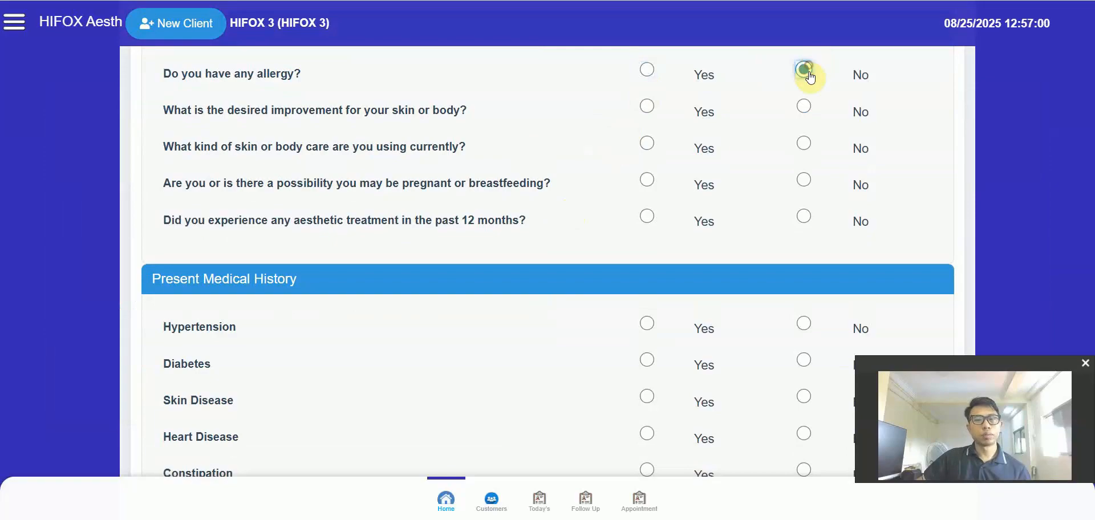
{"action": "left_click", "coordinate": [805, 117]}
{"action": "left_click", "coordinate": [804, 145]}
{"action": "left_click", "coordinate": [804, 181]}
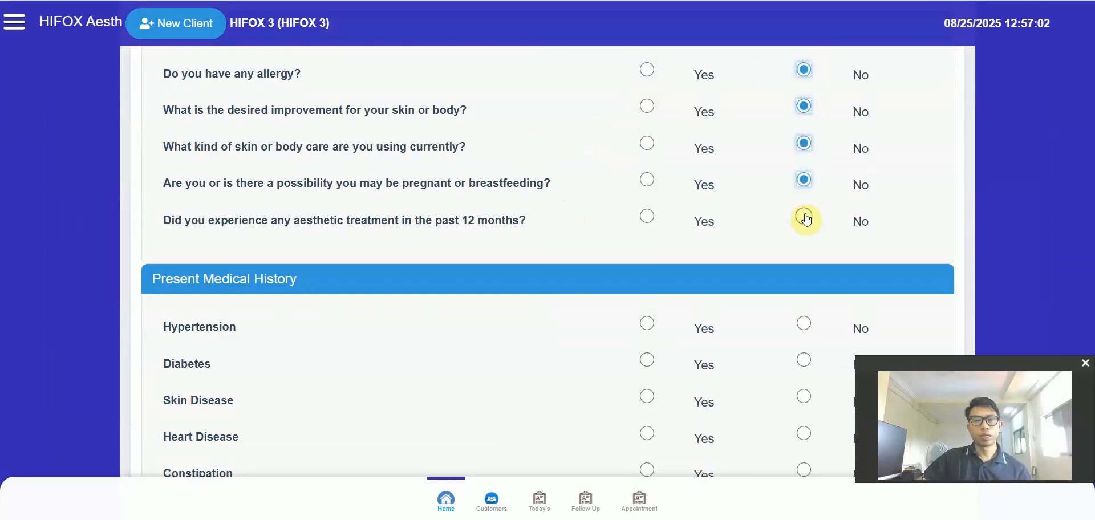
{"action": "left_click", "coordinate": [804, 218]}
Answer No for Hypertension, Diabetes, Skin Disease, Heart Disease, Constipation, Drug History and Asthma under Present Medical History.
{"action": "scroll", "coordinate": [804, 217], "scroll_direction": "down", "scroll_amount": 4}
{"action": "left_click", "coordinate": [804, 109]}
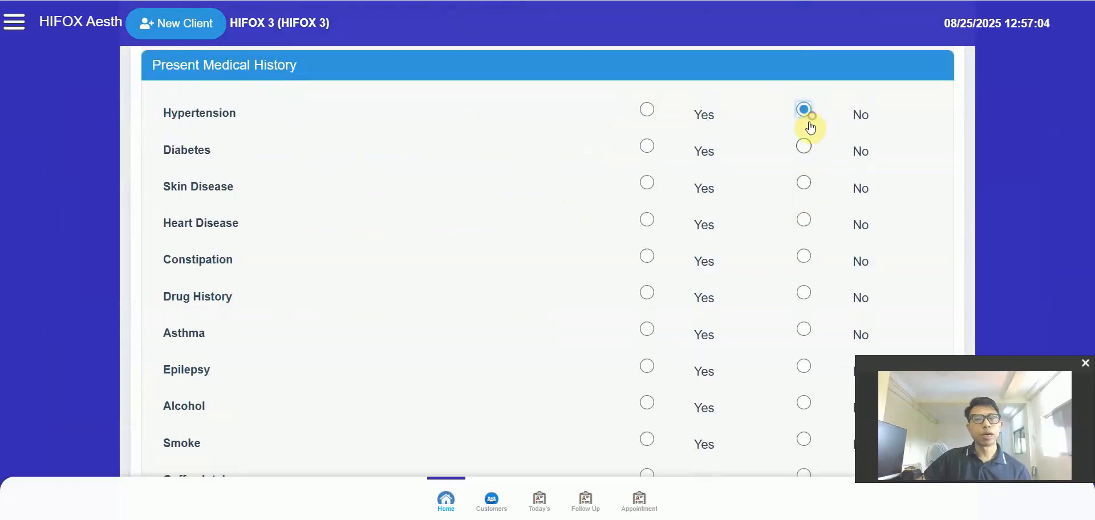
{"action": "left_click", "coordinate": [803, 146]}
{"action": "left_click", "coordinate": [807, 182]}
{"action": "left_click", "coordinate": [805, 219]}
{"action": "left_click", "coordinate": [803, 256]}
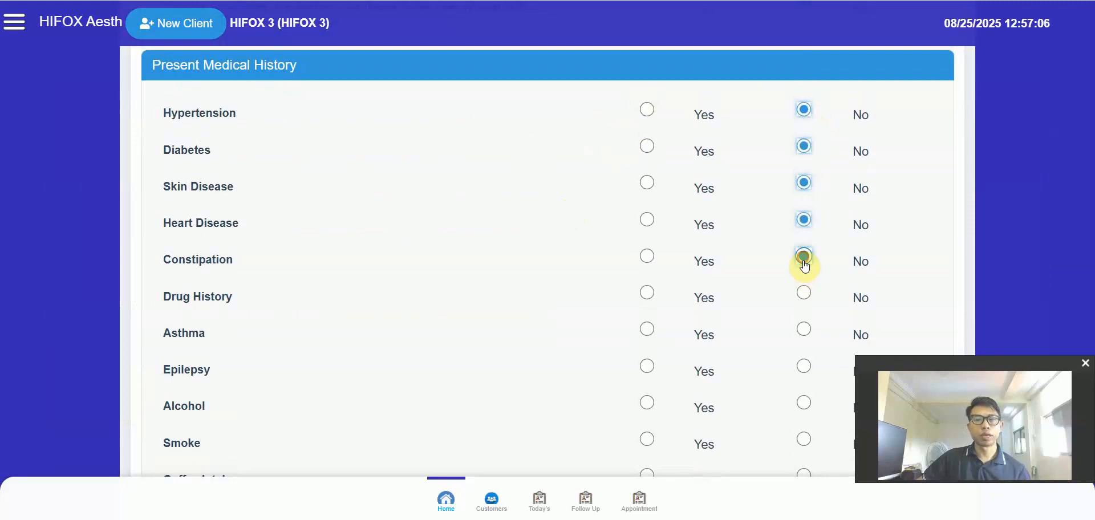
{"action": "left_click", "coordinate": [805, 293]}
{"action": "left_click", "coordinate": [804, 330]}
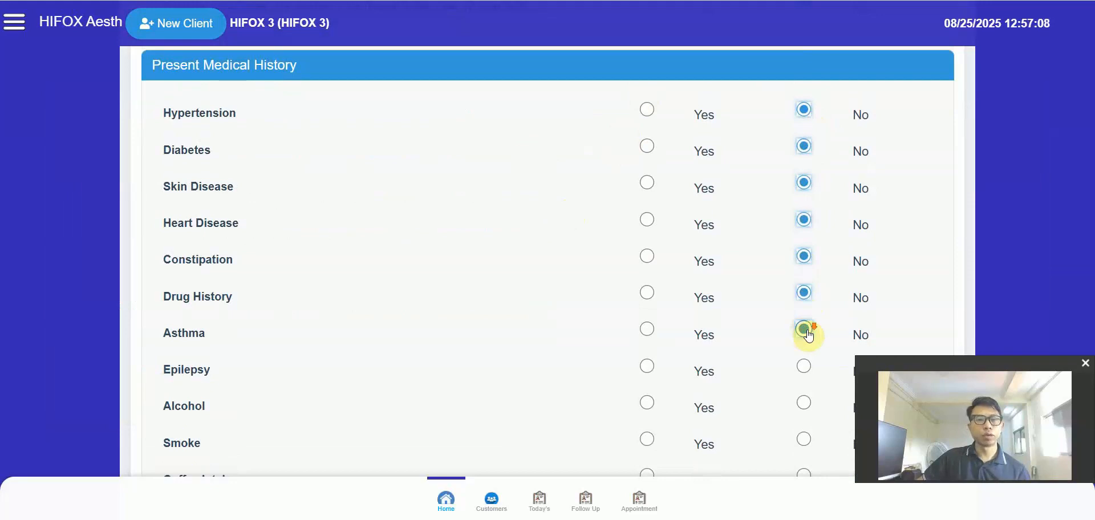
Answer No for Epilepsy, Alcohol, Smoke, Coffee Intake, Hormonal Imbalance and Others under Present Medical History.
{"action": "scroll", "coordinate": [799, 333], "scroll_direction": "down", "scroll_amount": 2}
{"action": "scroll", "coordinate": [826, 276], "scroll_direction": "up", "scroll_amount": 2}
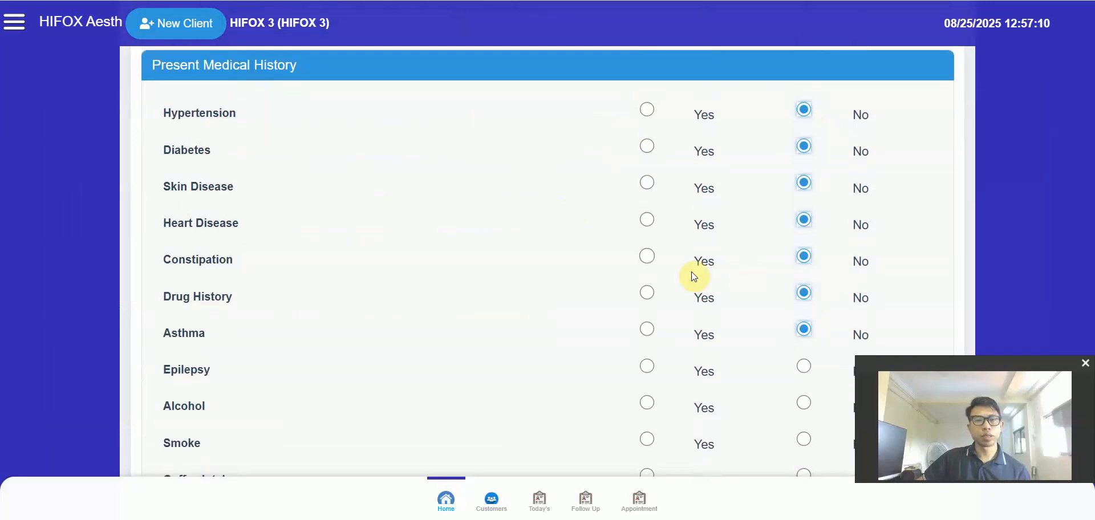
{"action": "scroll", "coordinate": [566, 232], "scroll_direction": "down", "scroll_amount": 2}
{"action": "left_click", "coordinate": [801, 224]}
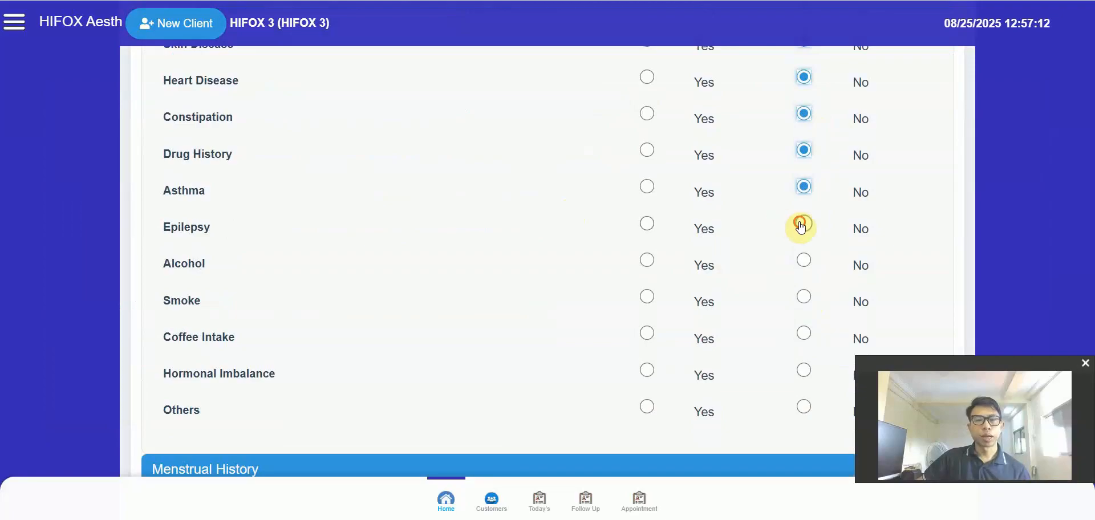
{"action": "left_click", "coordinate": [803, 262]}
{"action": "left_click", "coordinate": [804, 299]}
{"action": "left_click", "coordinate": [804, 334]}
{"action": "left_click", "coordinate": [805, 365]}
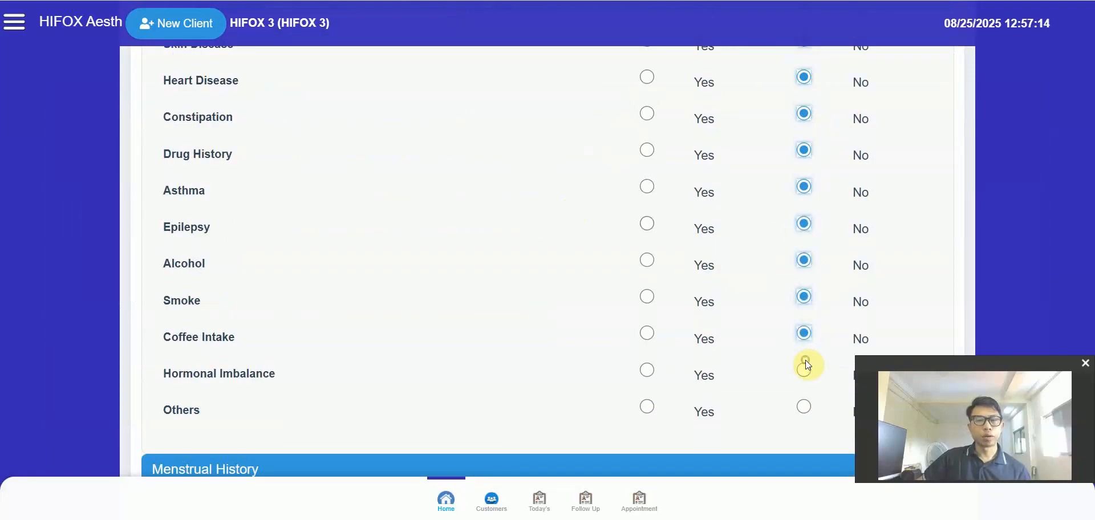
{"action": "left_click", "coordinate": [803, 406]}
Answer No to the Menstrual History and Past Surgery History questions and proceed to the next form.
{"action": "scroll", "coordinate": [672, 343], "scroll_direction": "down", "scroll_amount": 4}
{"action": "scroll", "coordinate": [671, 339], "scroll_direction": "down", "scroll_amount": 1}
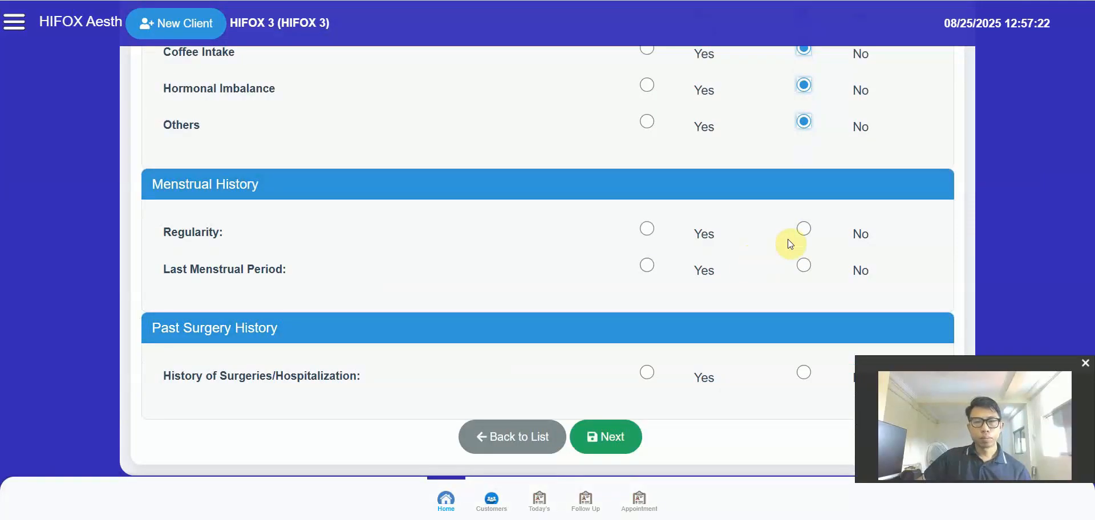
{"action": "left_click", "coordinate": [803, 229]}
{"action": "left_click", "coordinate": [803, 265]}
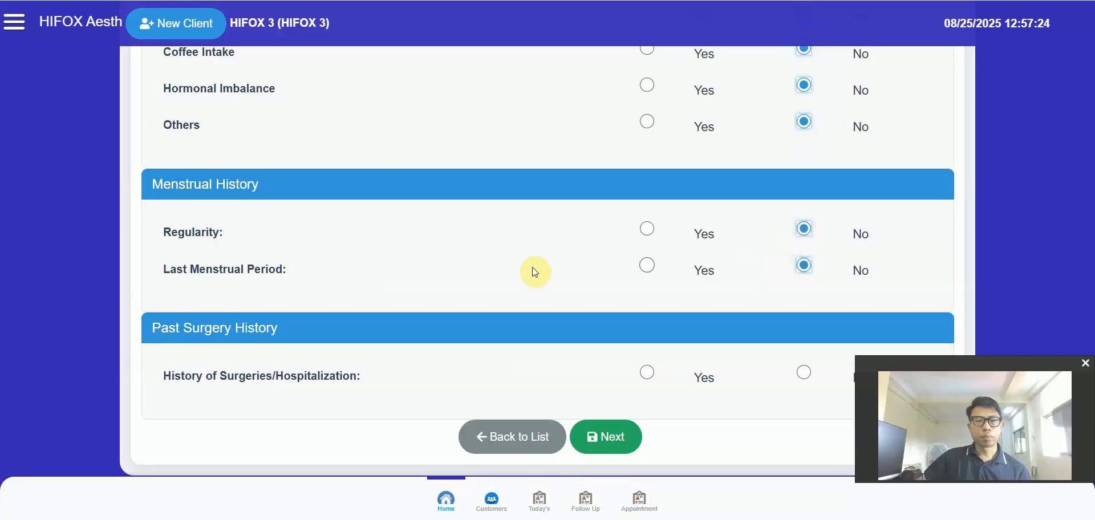
{"action": "scroll", "coordinate": [587, 261], "scroll_direction": "down", "scroll_amount": 1}
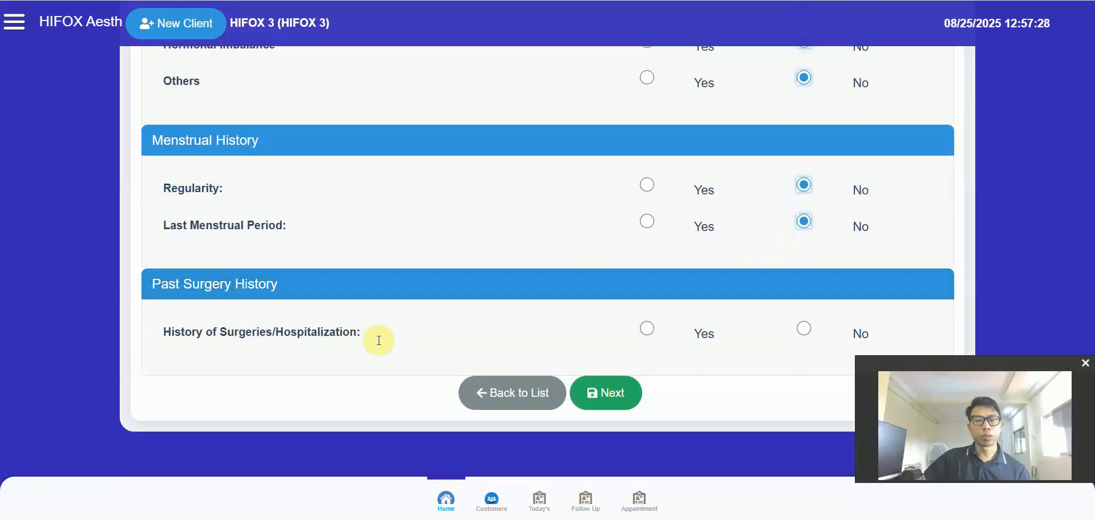
{"action": "left_click", "coordinate": [807, 332]}
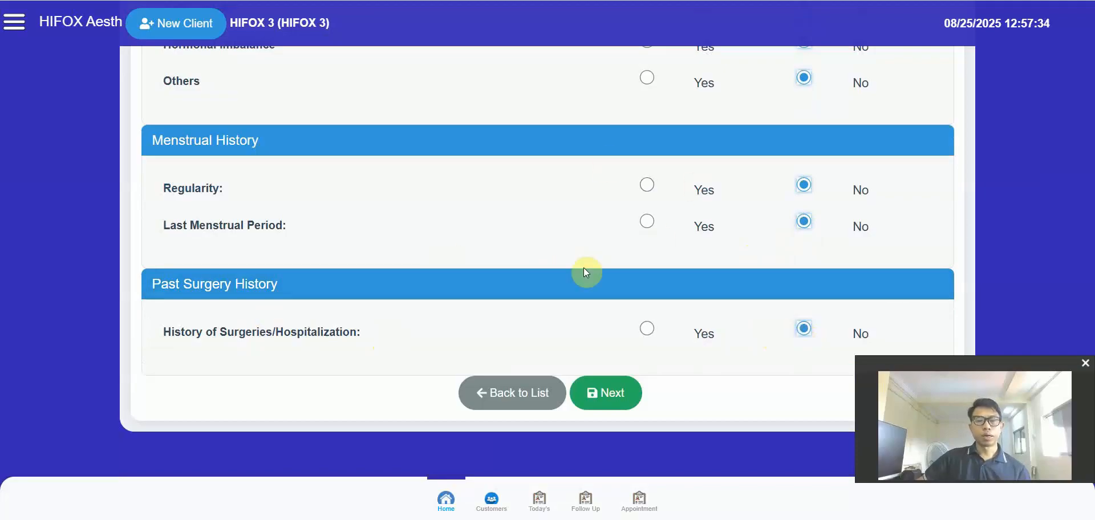
{"action": "scroll", "coordinate": [588, 266], "scroll_direction": "up", "scroll_amount": 1}
{"action": "scroll", "coordinate": [586, 263], "scroll_direction": "up", "scroll_amount": 10}
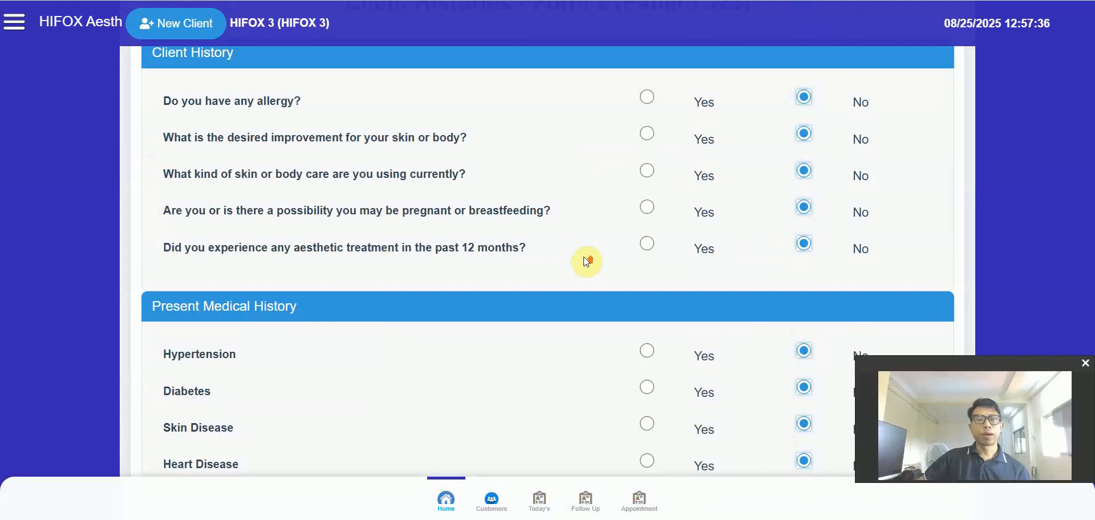
{"action": "scroll", "coordinate": [583, 255], "scroll_direction": "down", "scroll_amount": 10}
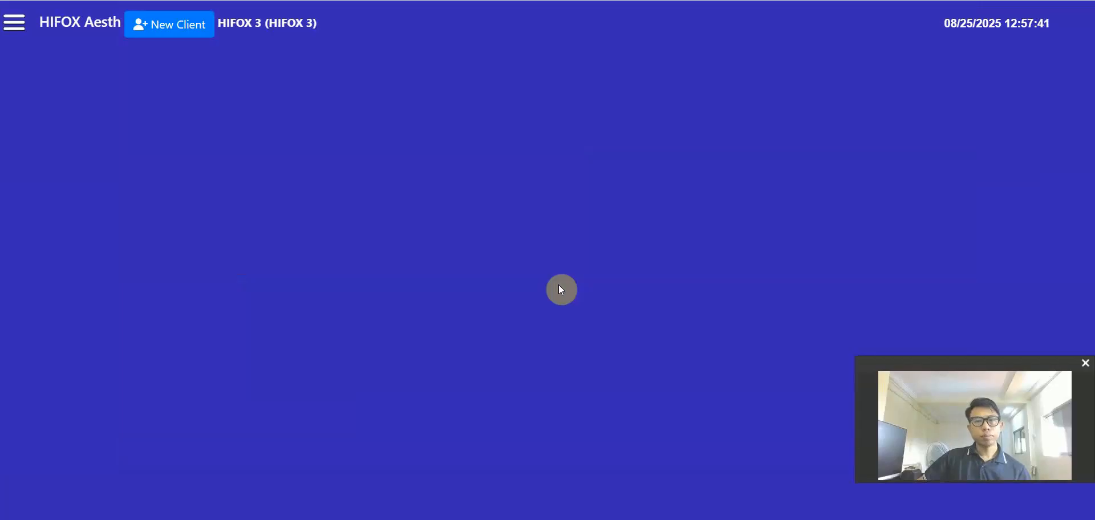
Mark the skin texture as Fine and Coarse and the skin tone as Pale in the Skin Analysis.
{"action": "scroll", "coordinate": [386, 221], "scroll_direction": "down", "scroll_amount": 4}
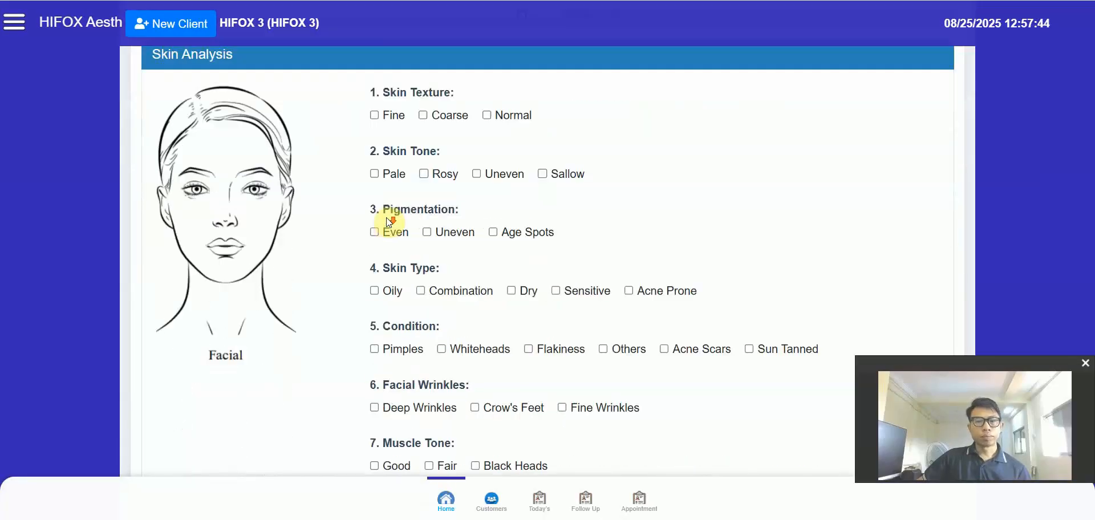
{"action": "scroll", "coordinate": [393, 208], "scroll_direction": "up", "scroll_amount": 1}
{"action": "left_click", "coordinate": [376, 148]}
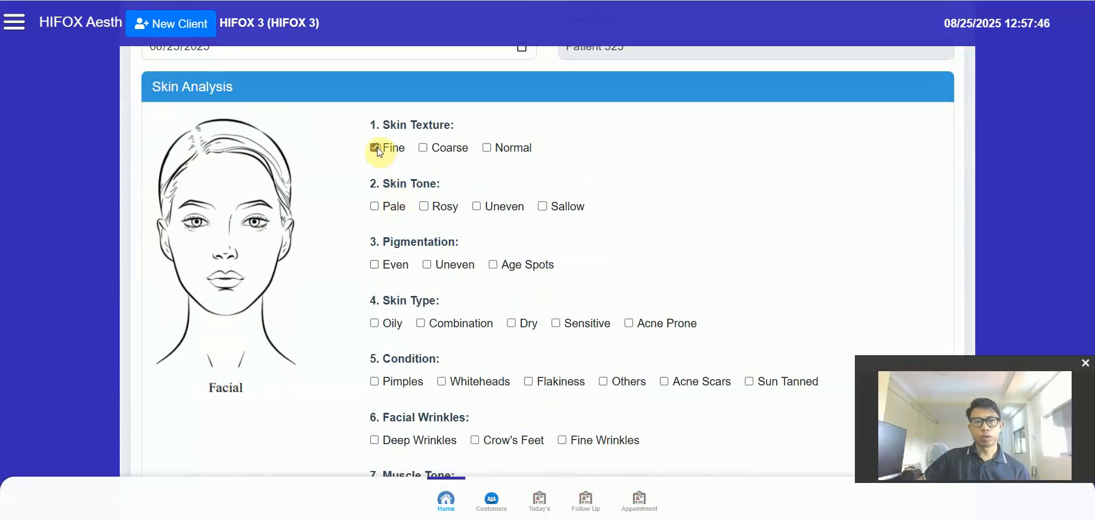
{"action": "left_click", "coordinate": [392, 206]}
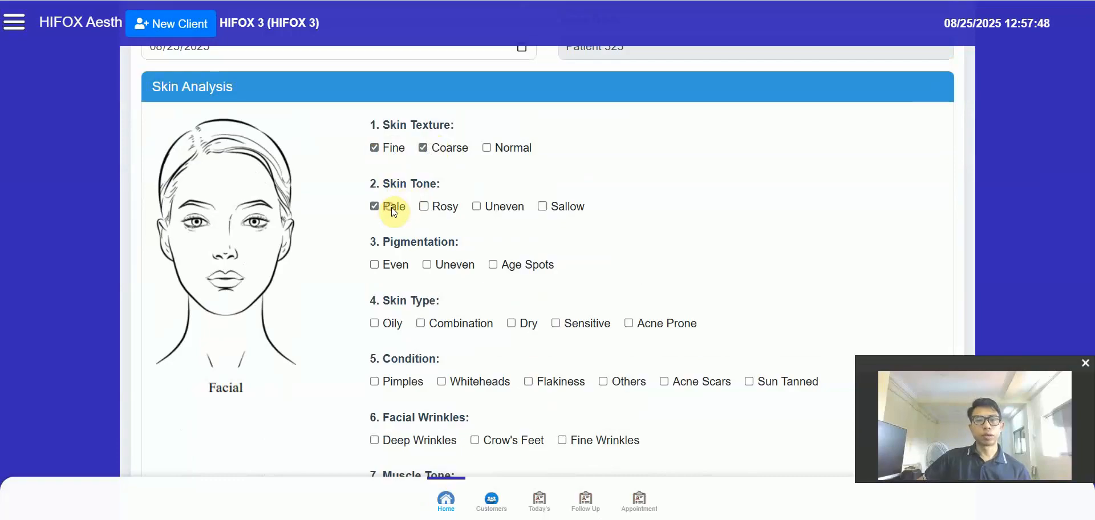
Mark Combination skin type, Whiteheads condition, Deep Wrinkles and Good muscle tone in the Skin Analysis.
{"action": "scroll", "coordinate": [433, 285], "scroll_direction": "down", "scroll_amount": 2}
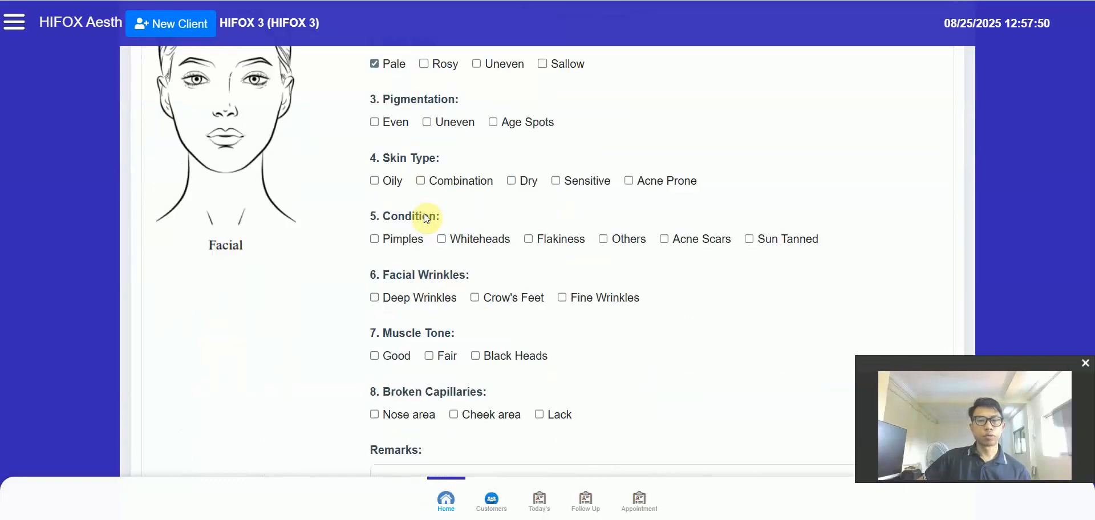
{"action": "left_click", "coordinate": [421, 181]}
{"action": "left_click", "coordinate": [441, 239]}
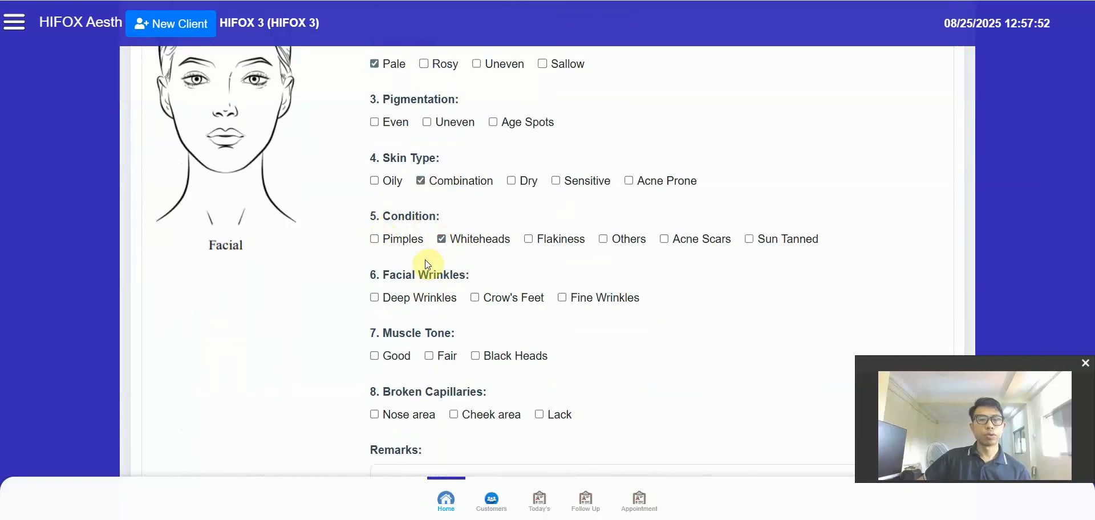
{"action": "left_click", "coordinate": [374, 356]}
{"action": "scroll", "coordinate": [459, 320], "scroll_direction": "down", "scroll_amount": 3}
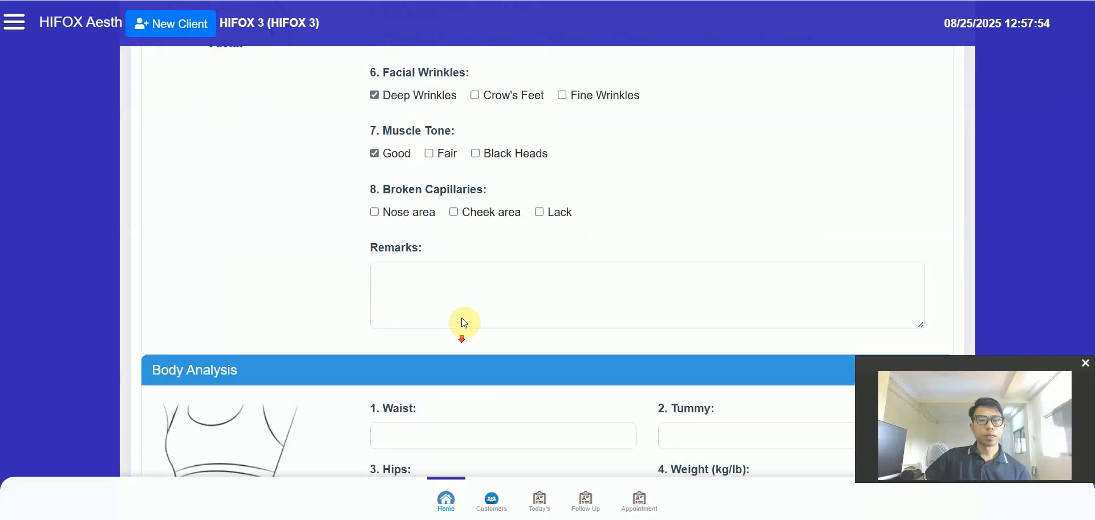
{"action": "left_click", "coordinate": [398, 200]}
Fill in the Body Analysis with Waist for the waist, Tummy for the tummy and 23 for the weight.
{"action": "scroll", "coordinate": [439, 257], "scroll_direction": "down", "scroll_amount": 3}
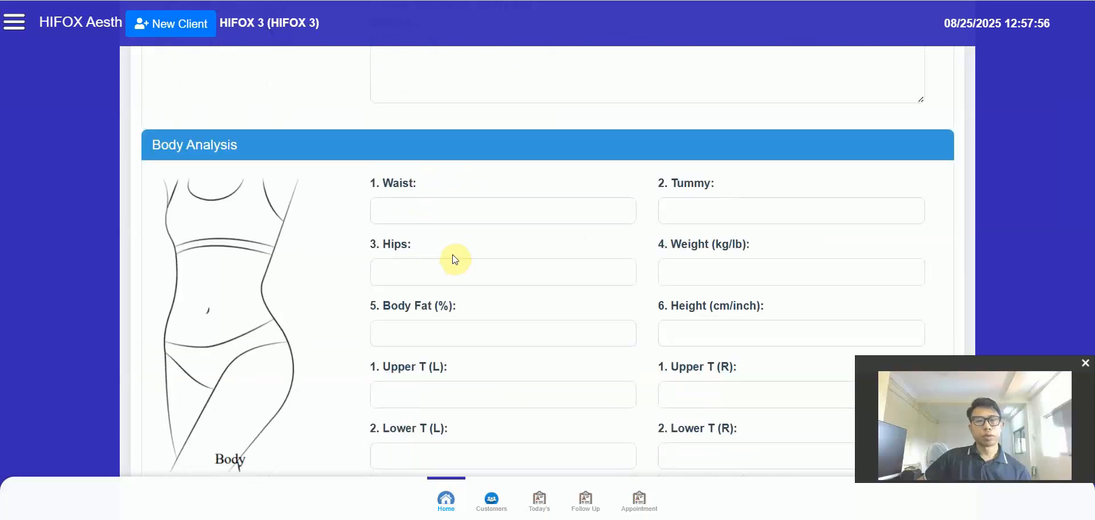
{"action": "left_click", "coordinate": [436, 215]}
{"action": "left_click", "coordinate": [460, 246]}
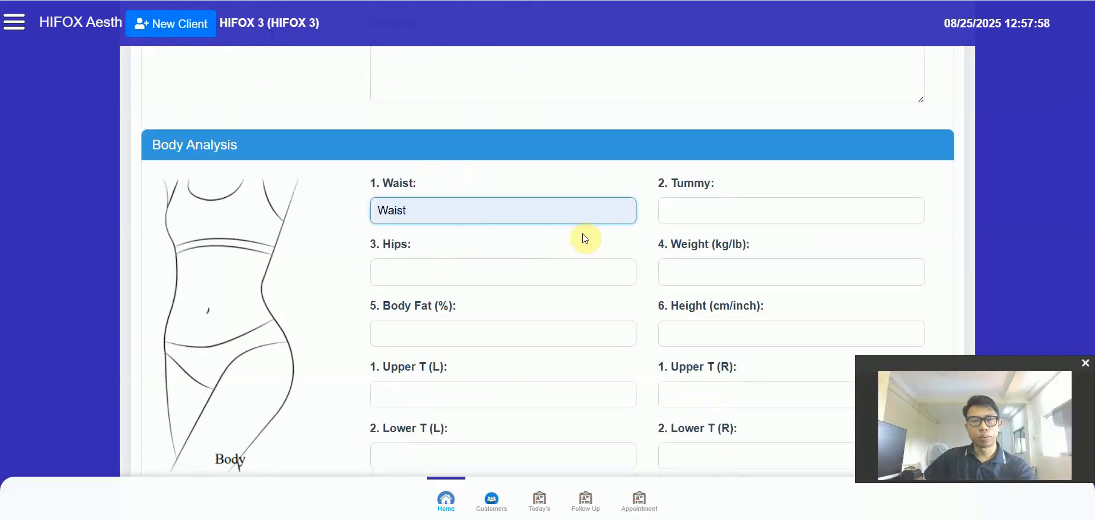
{"action": "left_click", "coordinate": [678, 213]}
{"action": "left_click", "coordinate": [744, 245]}
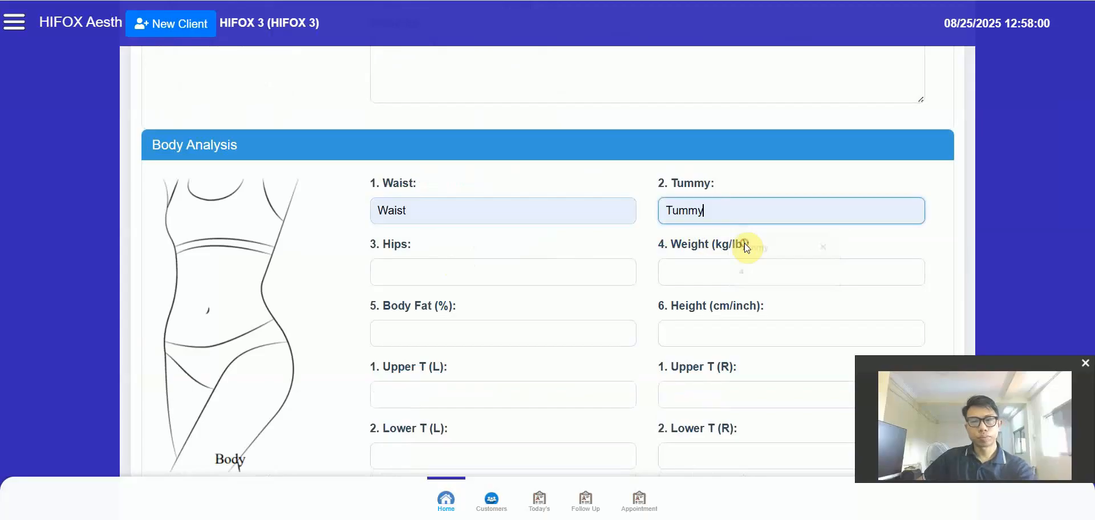
{"action": "left_click", "coordinate": [705, 269]}
{"action": "left_click", "coordinate": [738, 309]}
Enter d as the Body Analysis remark and save the form.
{"action": "scroll", "coordinate": [641, 313], "scroll_direction": "down", "scroll_amount": 5}
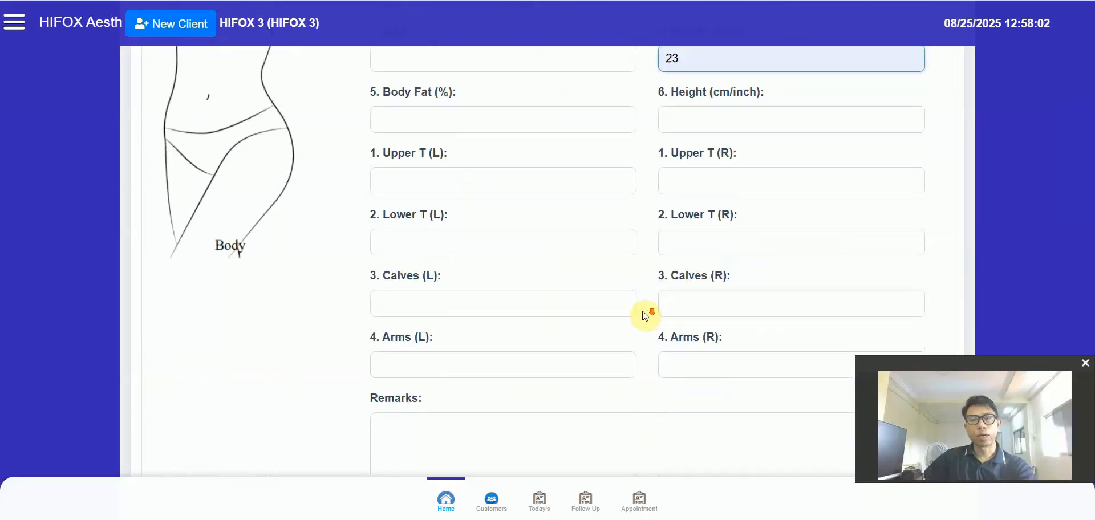
{"action": "left_click", "coordinate": [575, 309]}
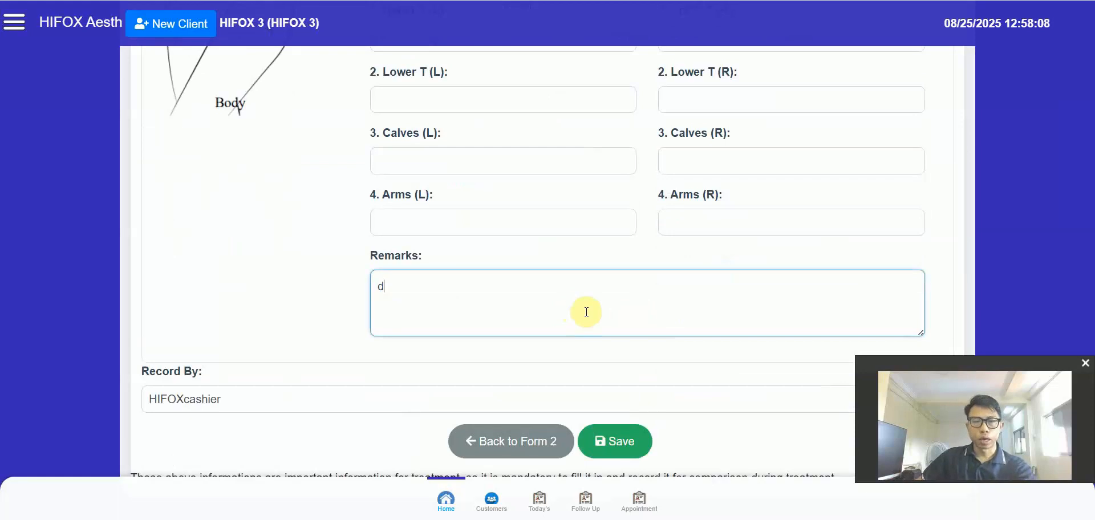
{"action": "left_click", "coordinate": [608, 443]}
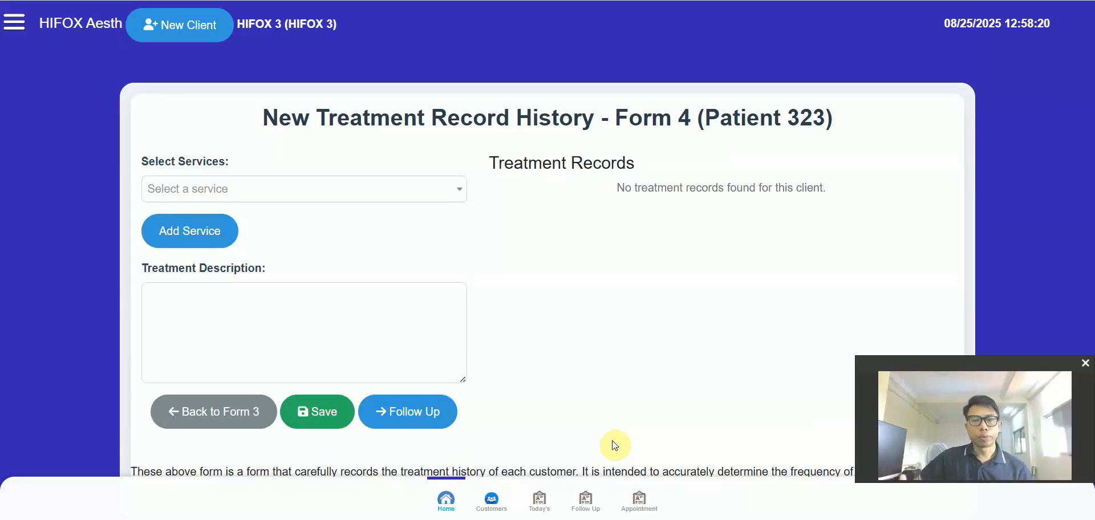
Enter Treatment as the treatment description on Form 4.
{"action": "scroll", "coordinate": [345, 216], "scroll_direction": "down", "scroll_amount": 2}
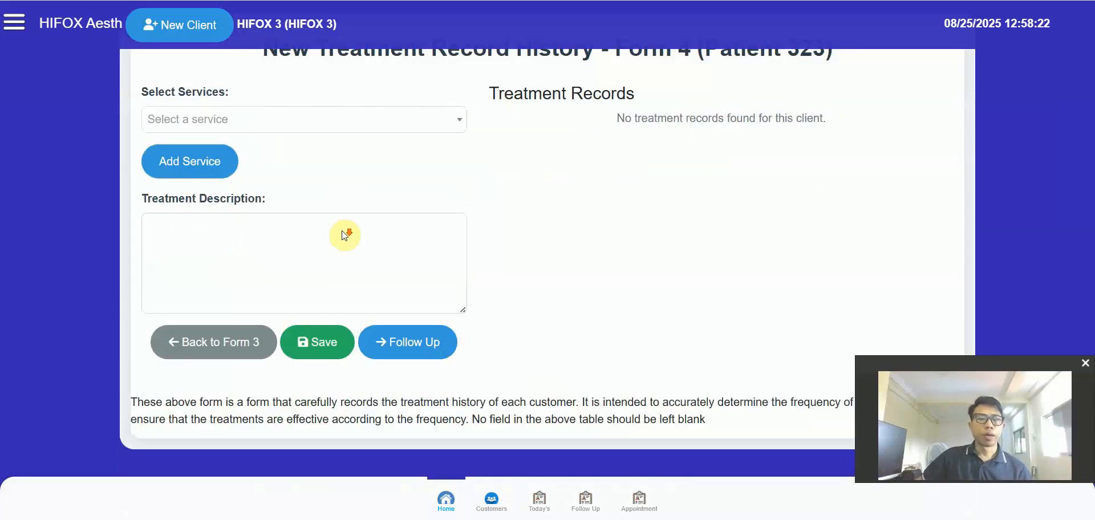
{"action": "left_click", "coordinate": [273, 227]}
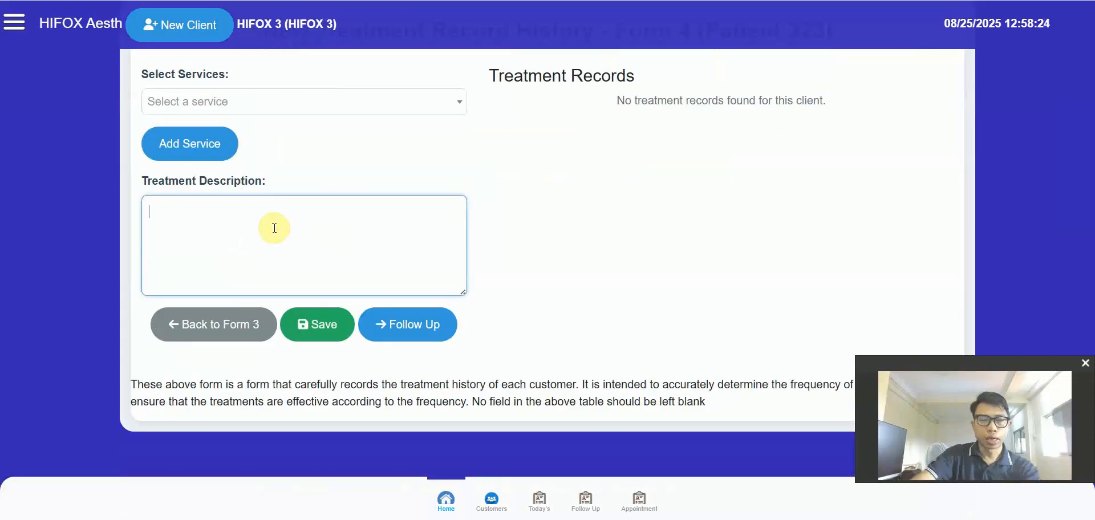
{"action": "type", "text": "Treatment"}
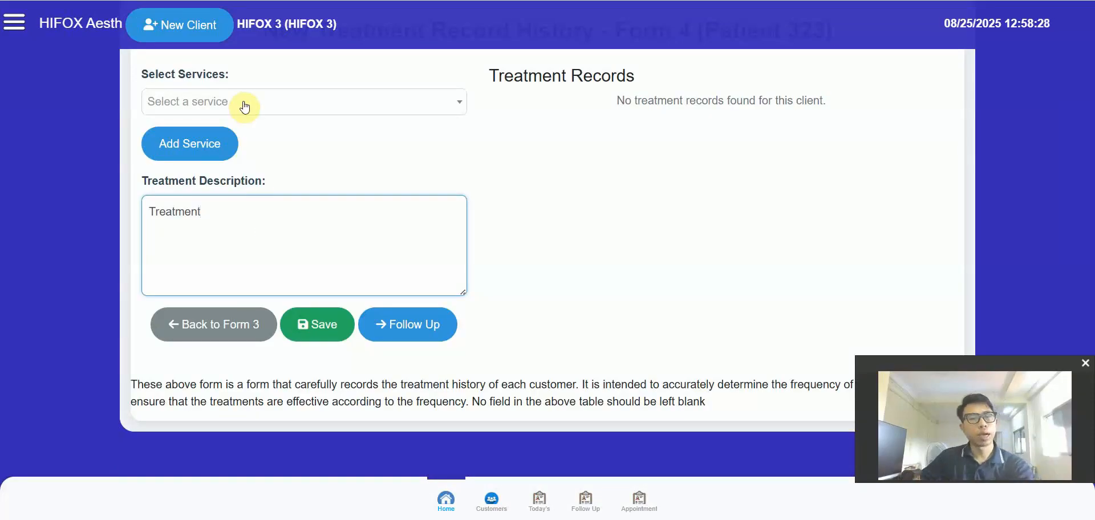
Select the HIFU Face + Double Chin service and add it to Patient 323's treatment record.
{"action": "left_click", "coordinate": [283, 103]}
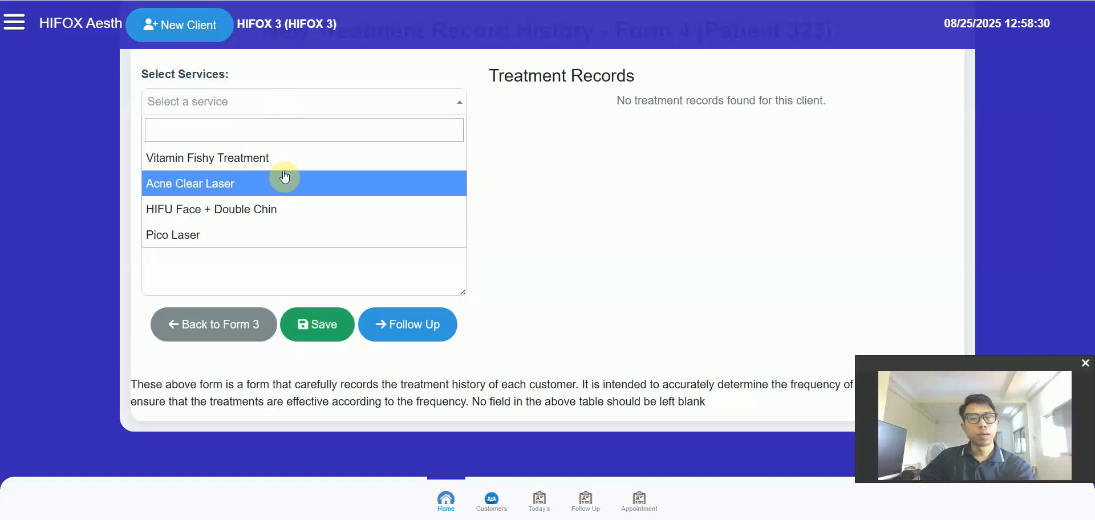
{"action": "left_click", "coordinate": [306, 276]}
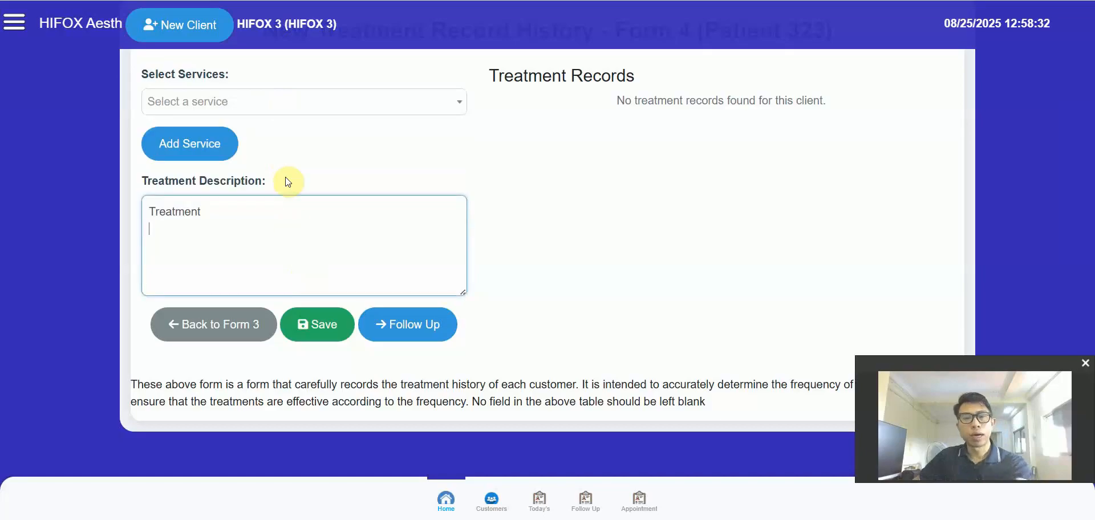
{"action": "left_click", "coordinate": [279, 98]}
{"action": "left_click", "coordinate": [288, 208]}
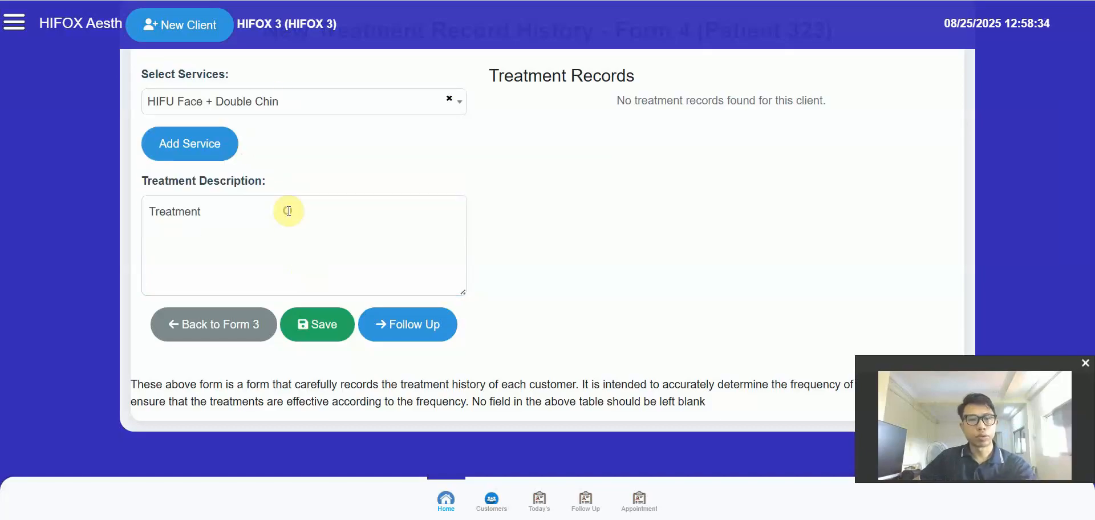
{"action": "left_click", "coordinate": [197, 152]}
{"action": "left_click", "coordinate": [271, 100]}
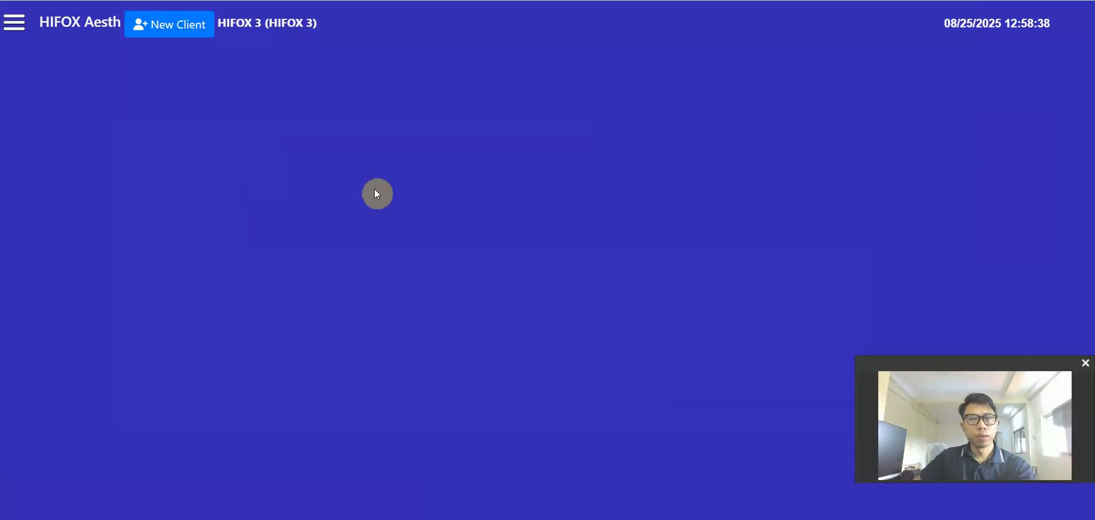
Add the Pico Laser service to Patient 323's treatment description on Form 4 and update the treatment record.
{"action": "scroll", "coordinate": [541, 184], "scroll_direction": "down", "scroll_amount": 2}
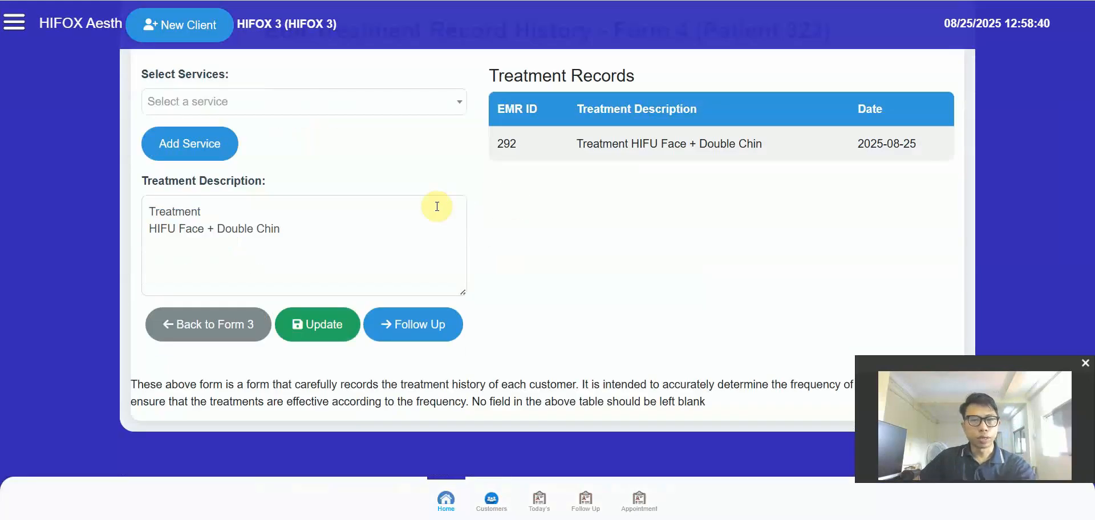
{"action": "left_click", "coordinate": [310, 106]}
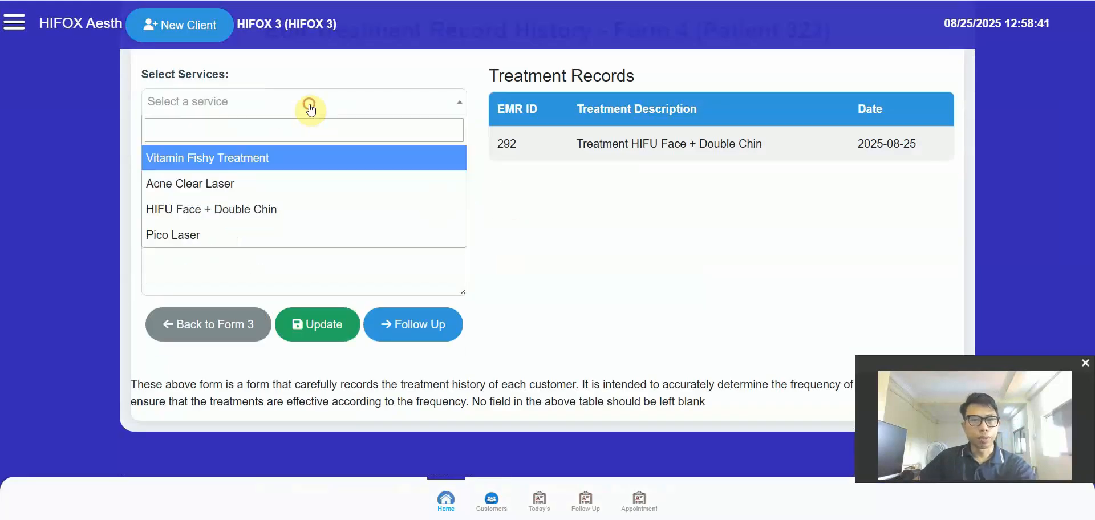
{"action": "left_click", "coordinate": [279, 234]}
{"action": "left_click", "coordinate": [206, 146]}
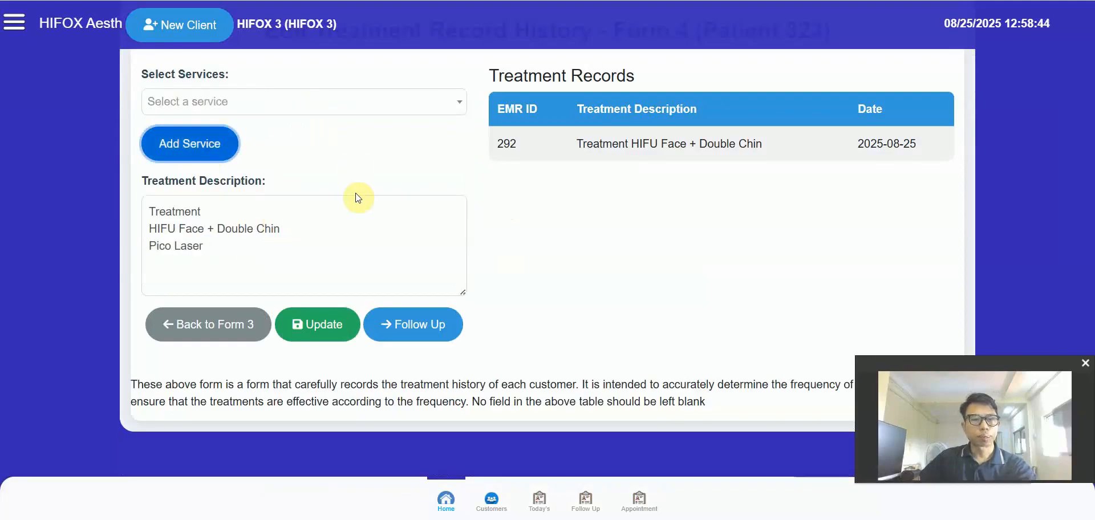
{"action": "left_click", "coordinate": [317, 324]}
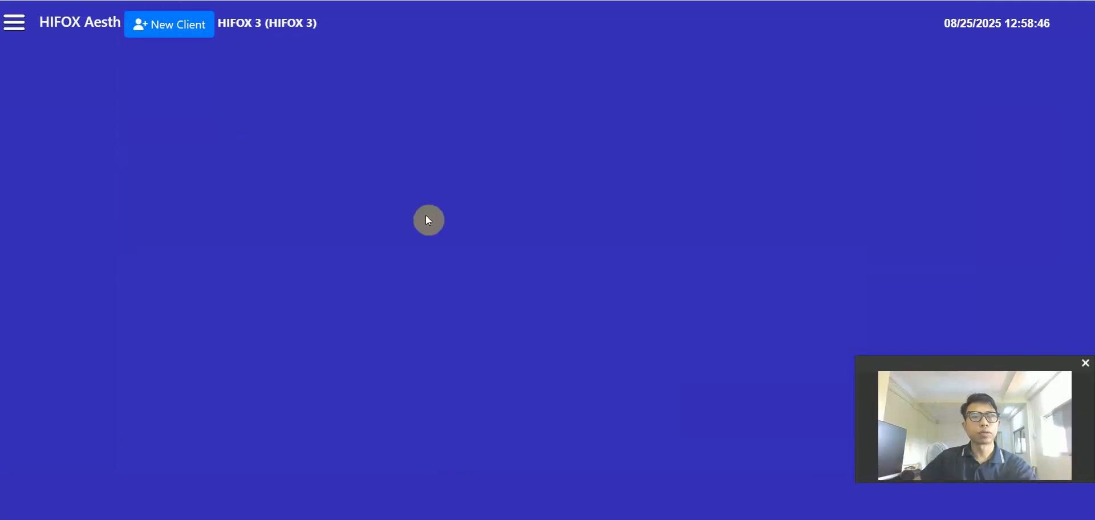
{"action": "scroll", "coordinate": [391, 252], "scroll_direction": "down", "scroll_amount": 2}
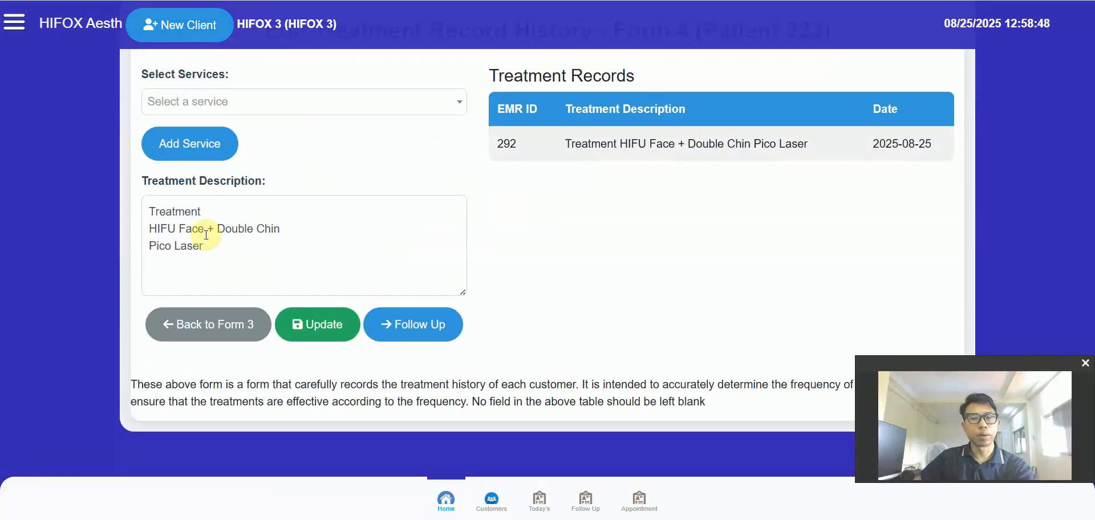
{"action": "left_click", "coordinate": [318, 331]}
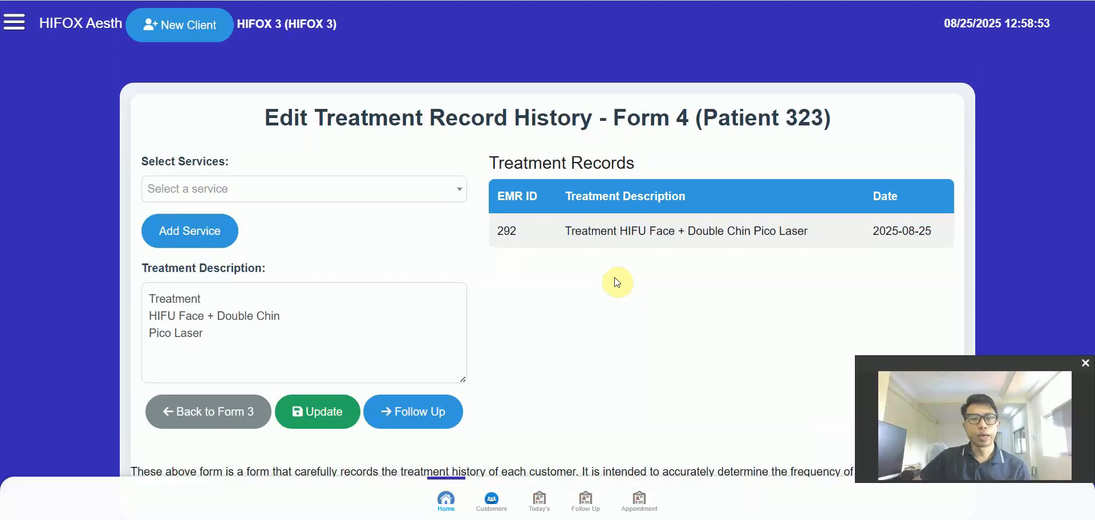
Open Patient 323's follow-up calendar and save a pending follow-up for 08/26/2025 with the note td.
{"action": "scroll", "coordinate": [639, 265], "scroll_direction": "down", "scroll_amount": 2}
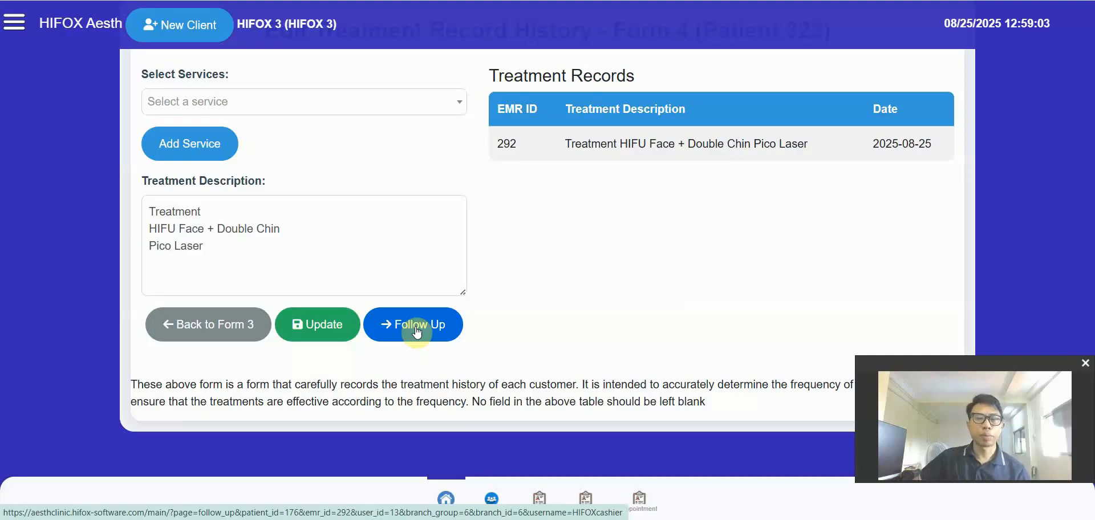
{"action": "left_click", "coordinate": [416, 330]}
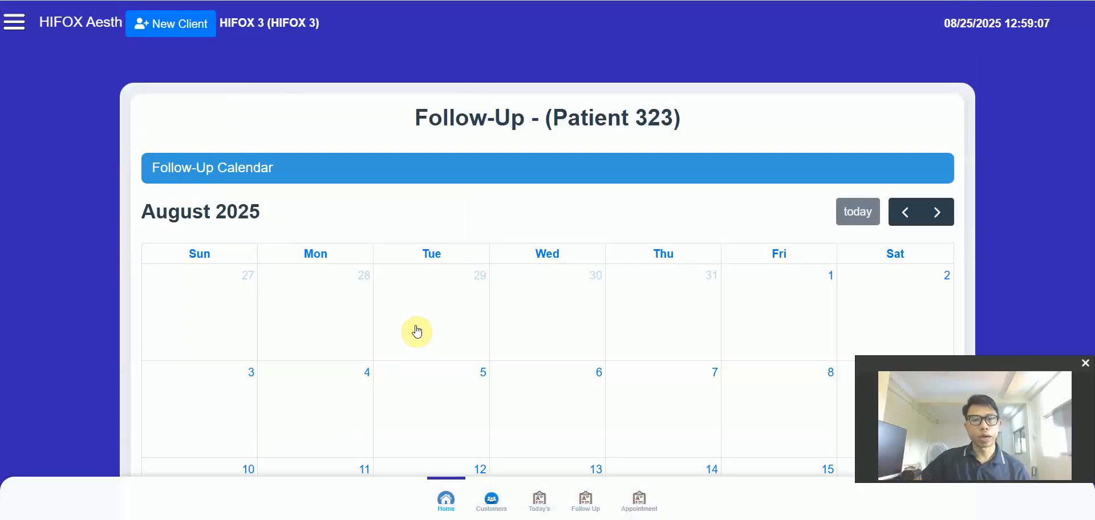
{"action": "scroll", "coordinate": [436, 309], "scroll_direction": "down", "scroll_amount": 4}
{"action": "scroll", "coordinate": [465, 268], "scroll_direction": "down", "scroll_amount": 3}
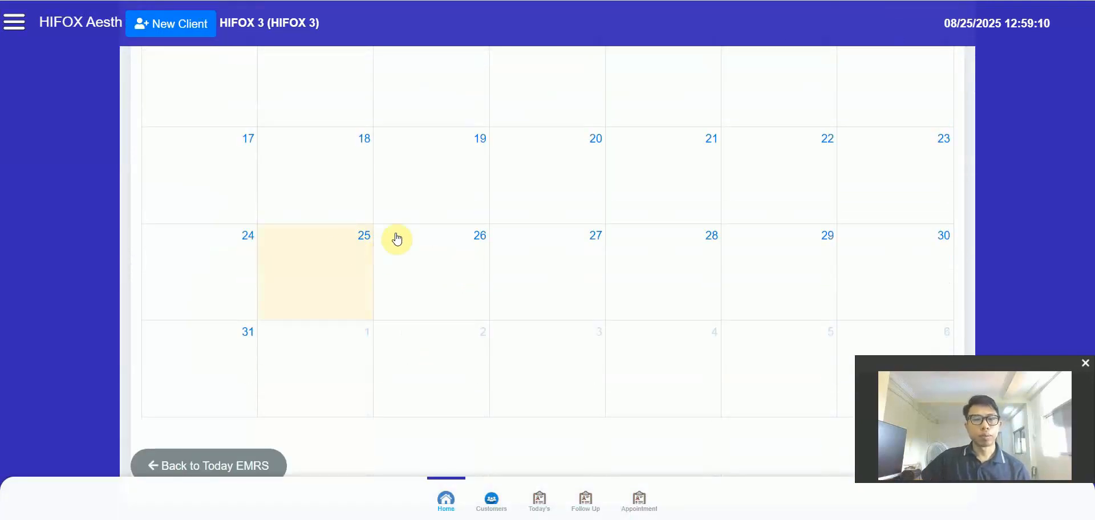
{"action": "left_click", "coordinate": [475, 237]}
{"action": "left_click", "coordinate": [506, 203]}
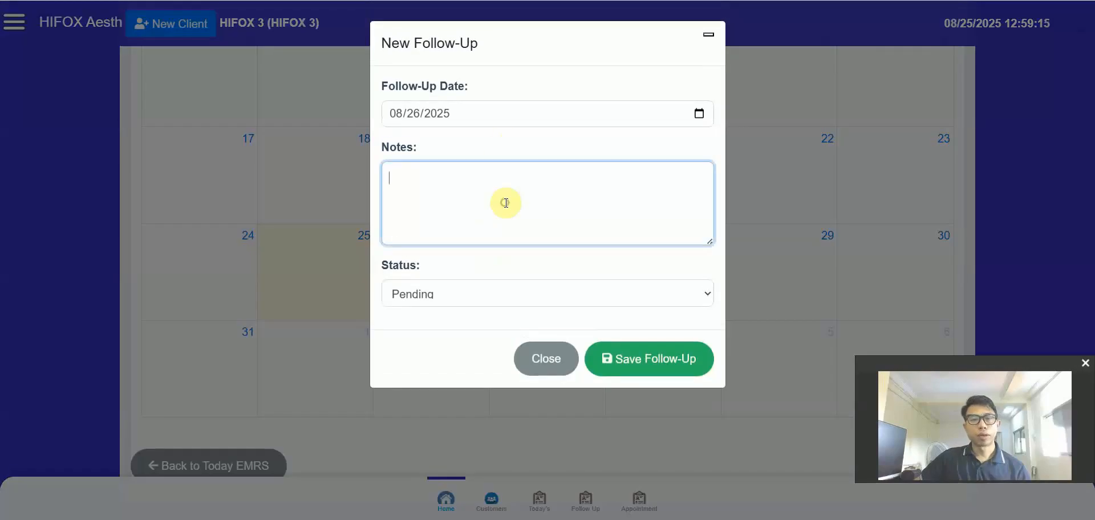
{"action": "type", "text": "td"}
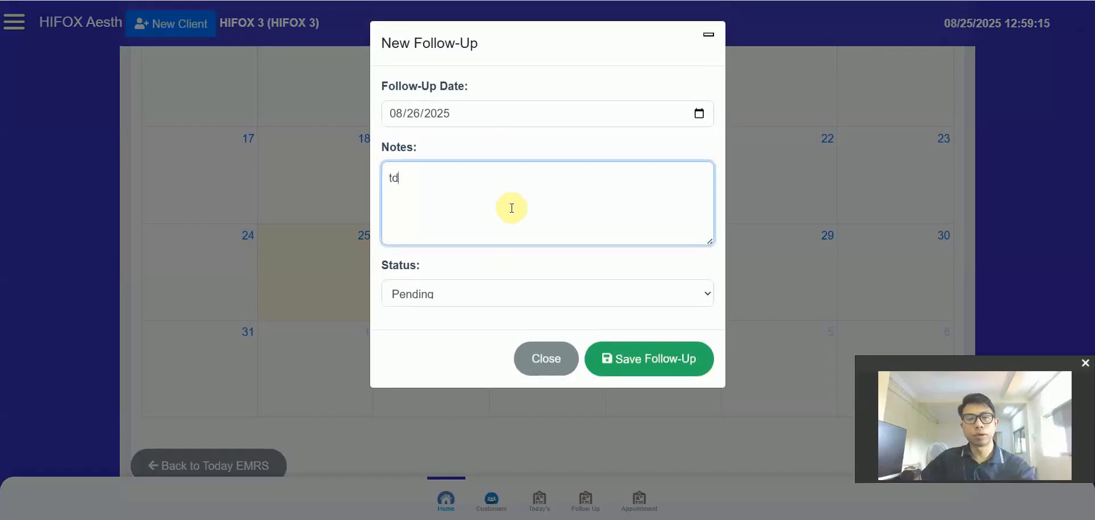
{"action": "left_click", "coordinate": [622, 361]}
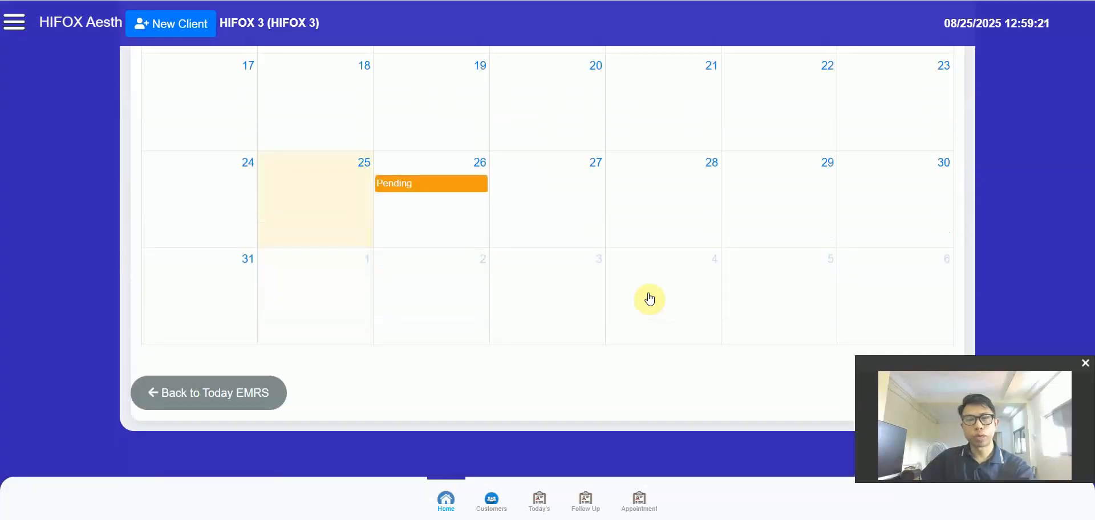
Save another pending follow-up for 08/28/2025 without notes, and open the clients list.
{"action": "left_click", "coordinate": [713, 180]}
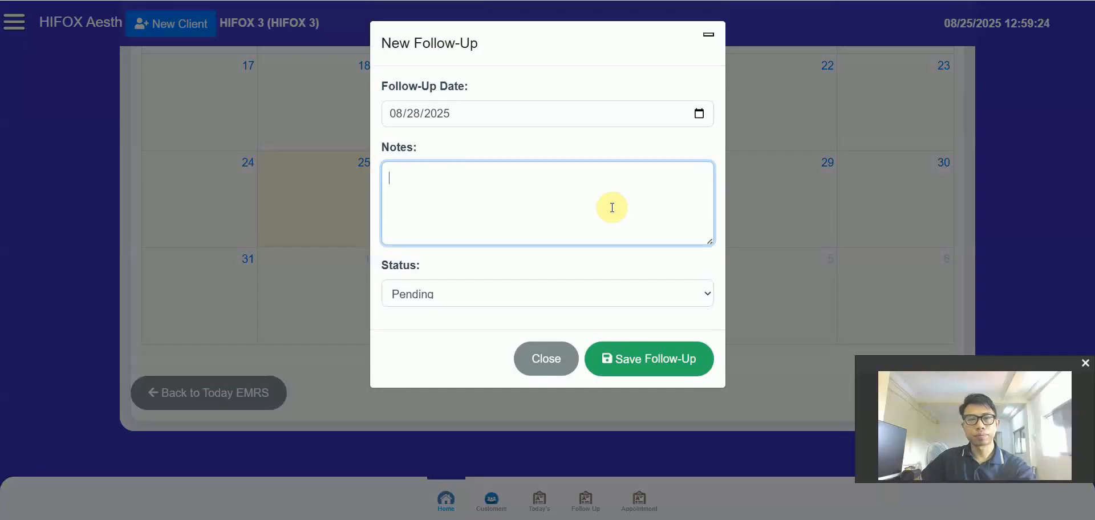
{"action": "left_click", "coordinate": [661, 367]}
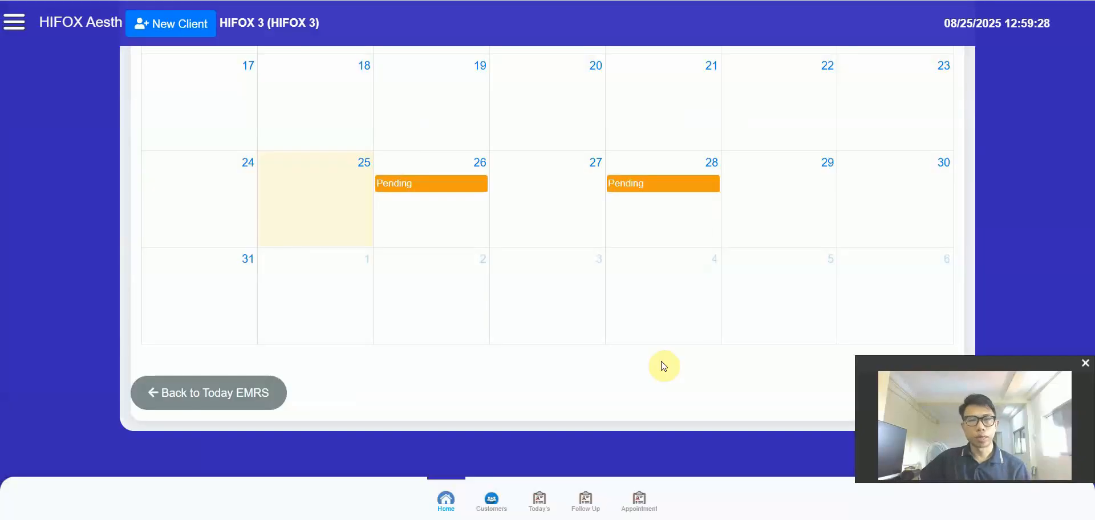
{"action": "left_click", "coordinate": [489, 502]}
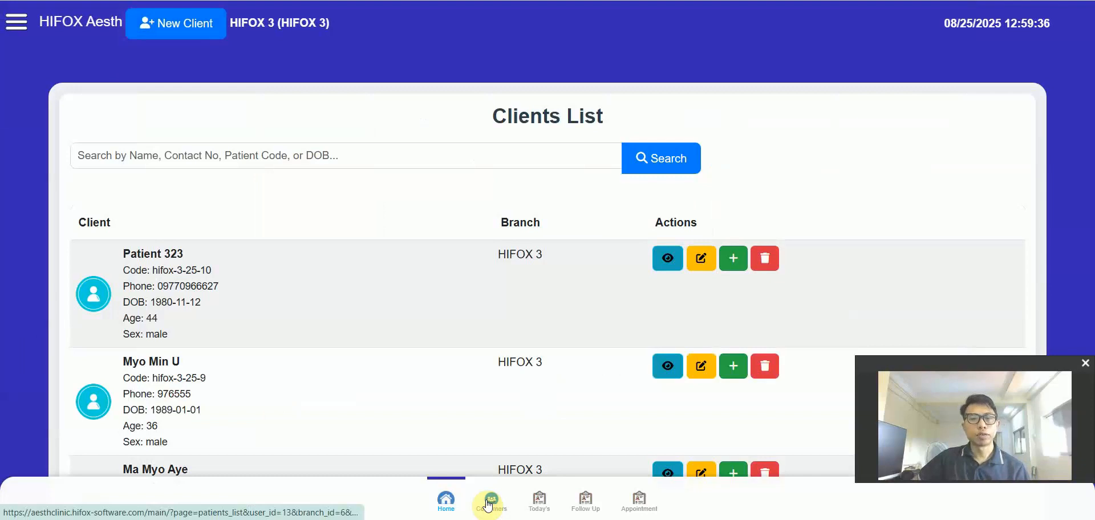